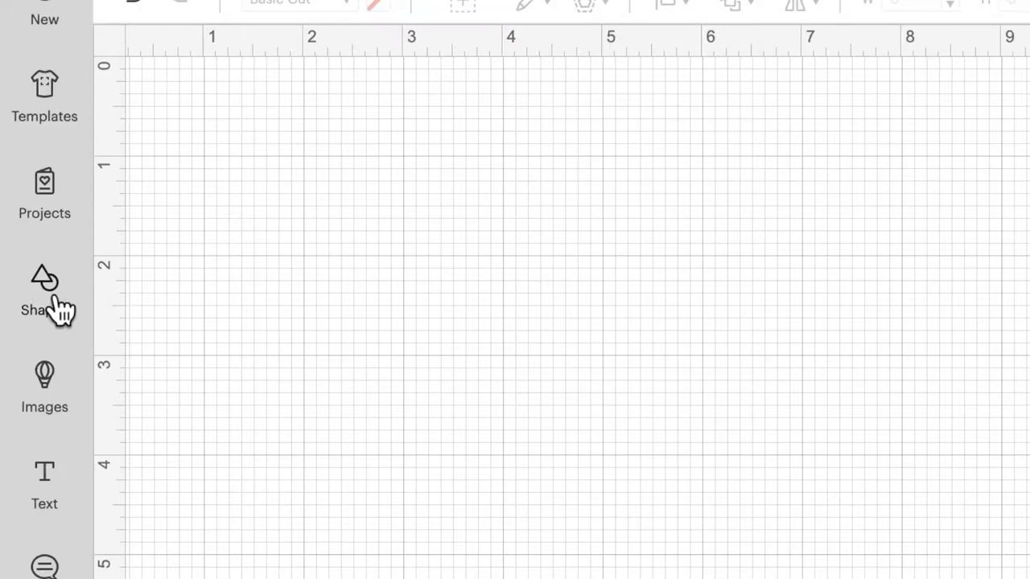
Insert a rounded-corner square from the free shapes and set its size to 20 by 20 inches.
click(25, 218)
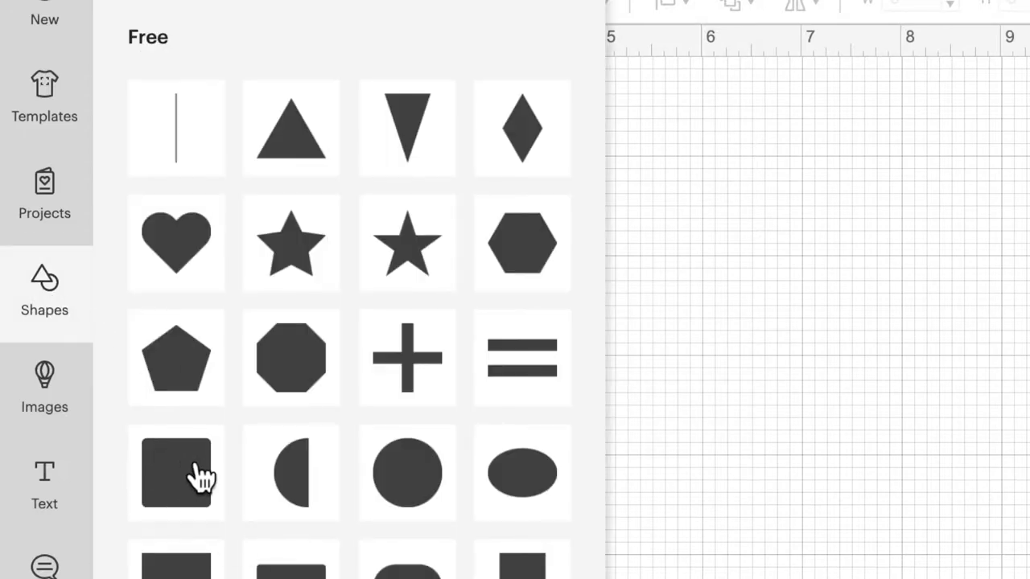
click(190, 460)
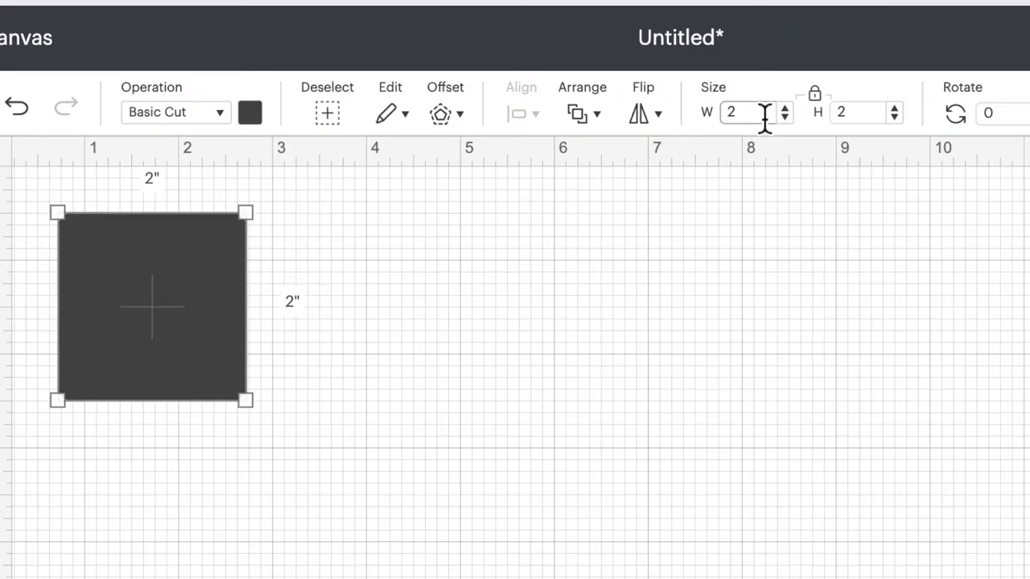
click(764, 112)
text(0)
key(Return)
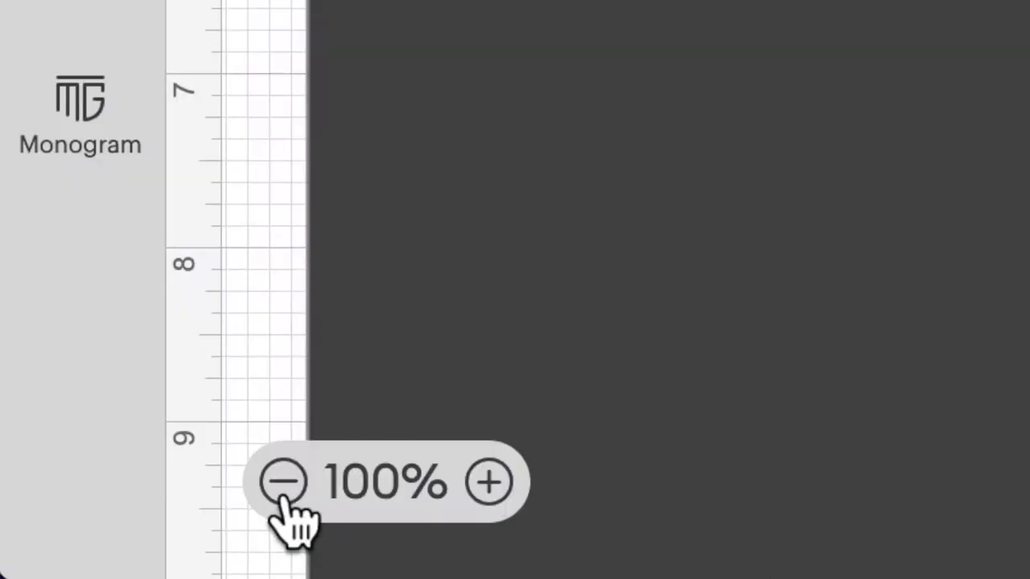
Change the rounded square's material colour to golden yellow and deselect it.
click(284, 499)
click(284, 499)
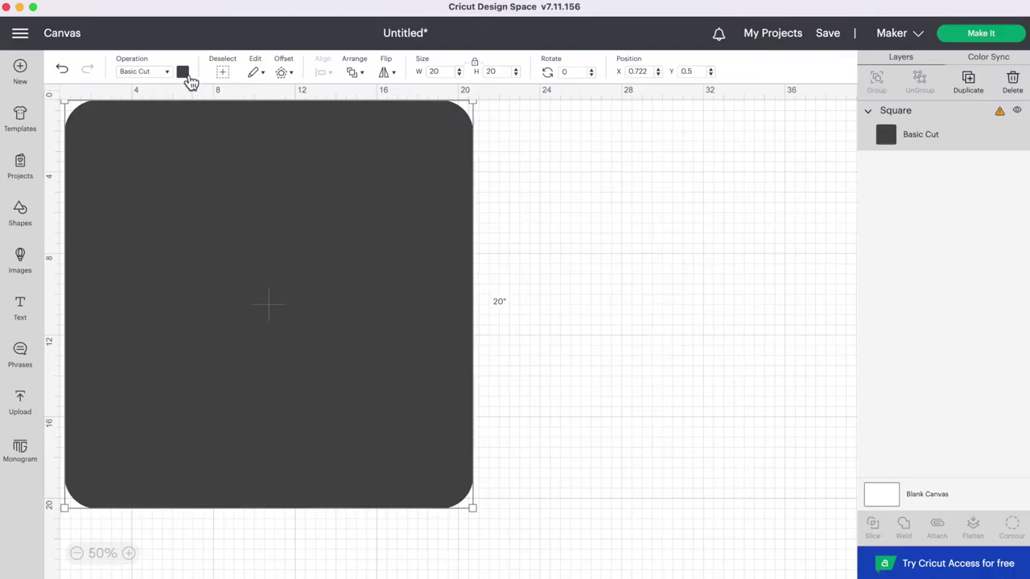
click(184, 72)
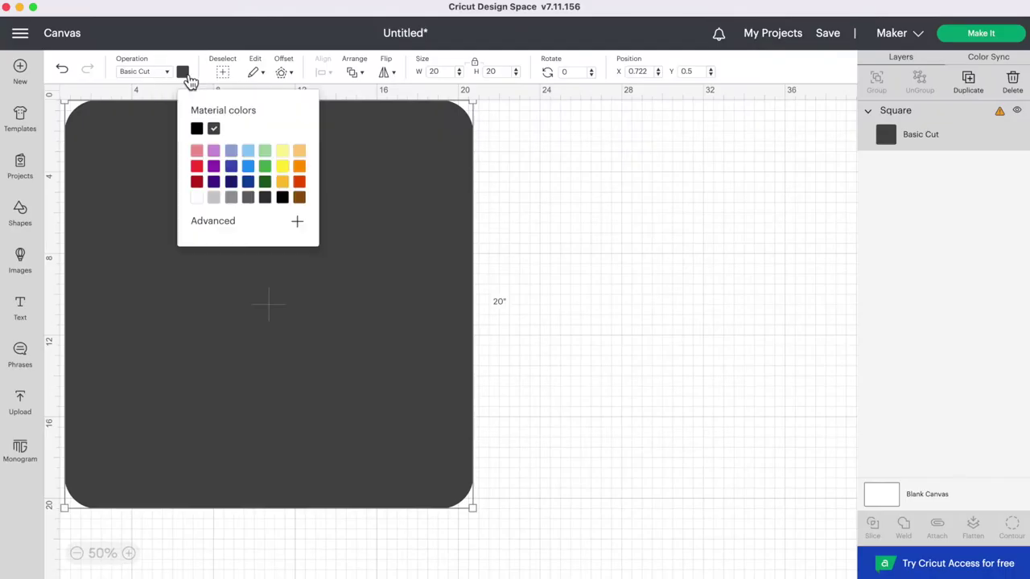
click(290, 189)
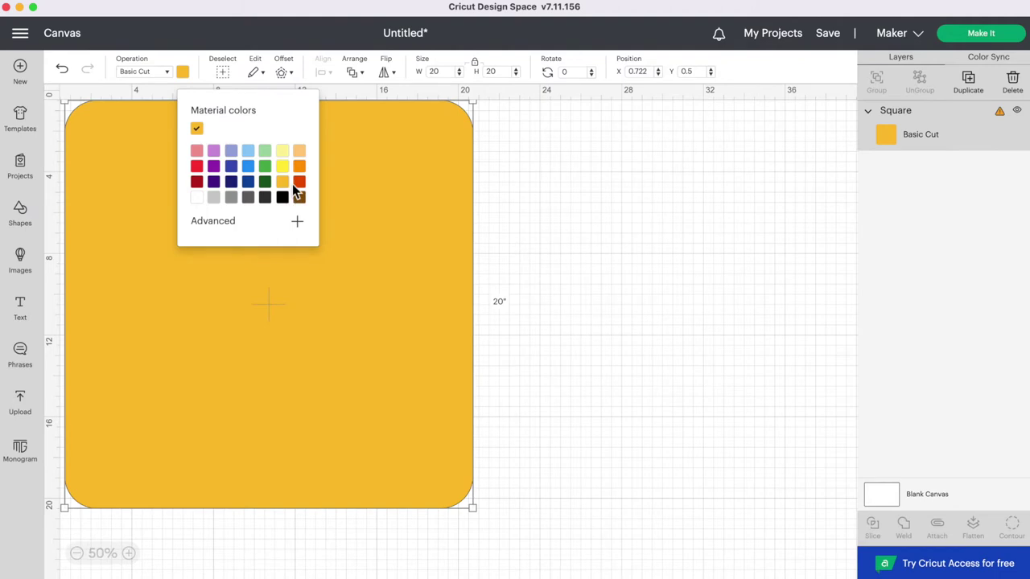
click(134, 159)
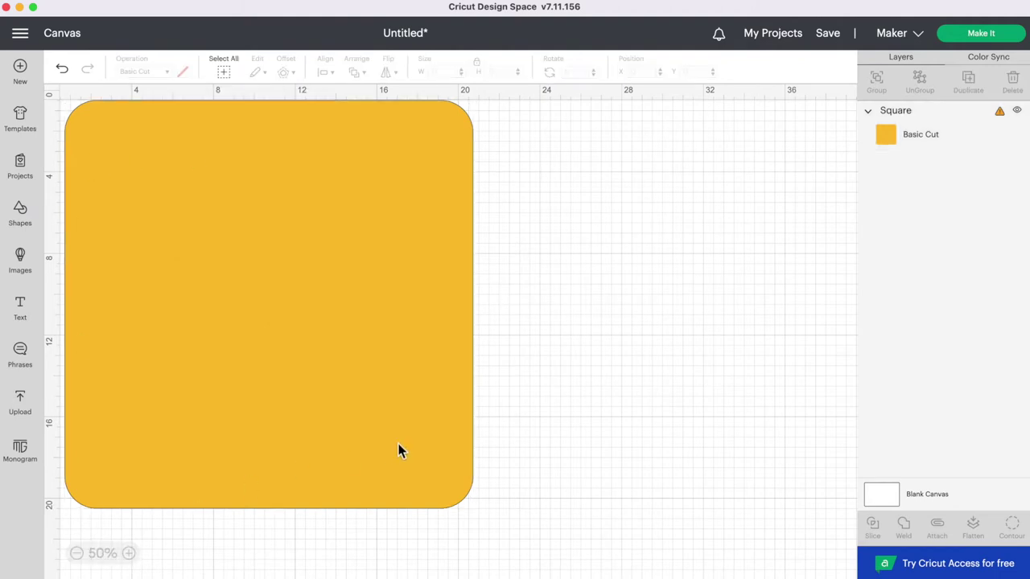
Insert a sharp-cornered square and enlarge it to about 16.7 inches over the yellow square.
click(25, 228)
click(91, 371)
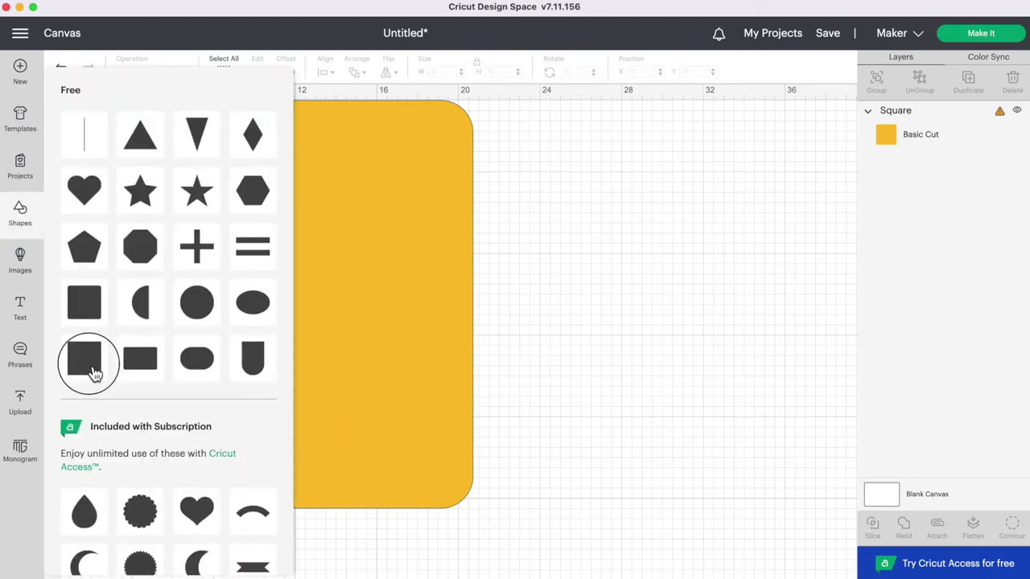
drag(111, 150, 438, 470)
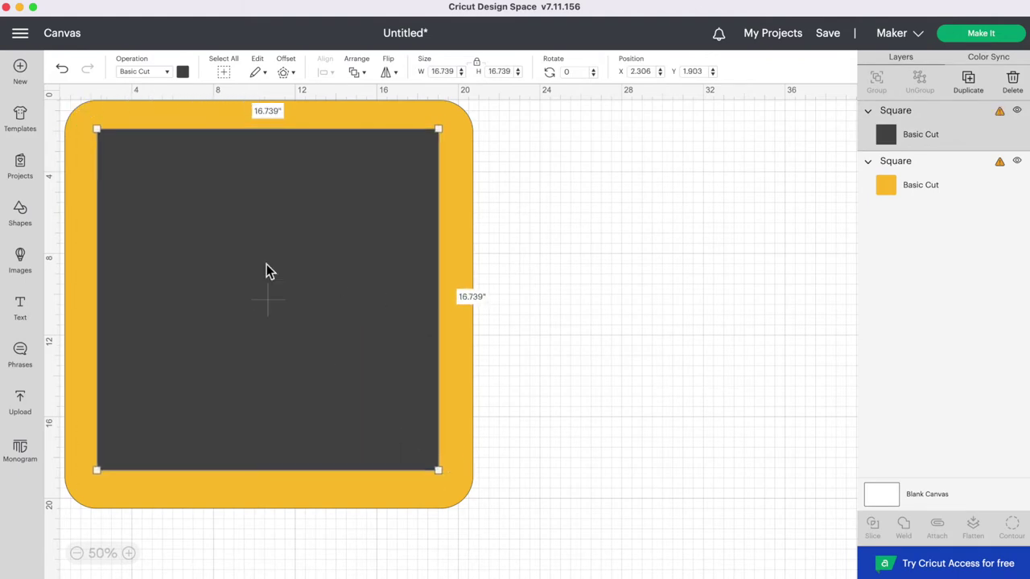
Move the dark sharp-cornered square off the yellow one onto the empty canvas to its right.
drag(228, 273, 620, 287)
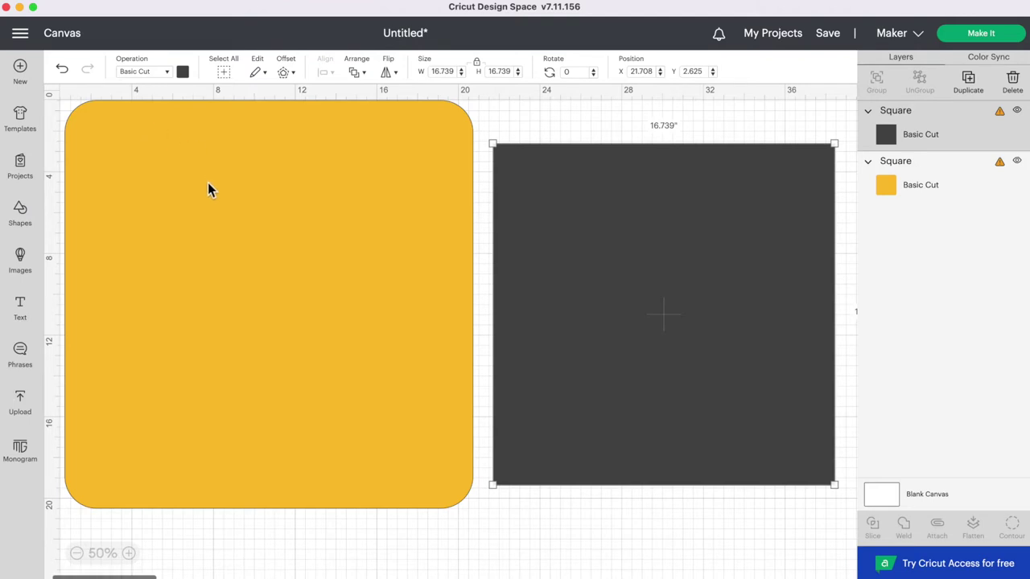
scroll(265, 248, right, 3)
scroll(265, 248, right, 2)
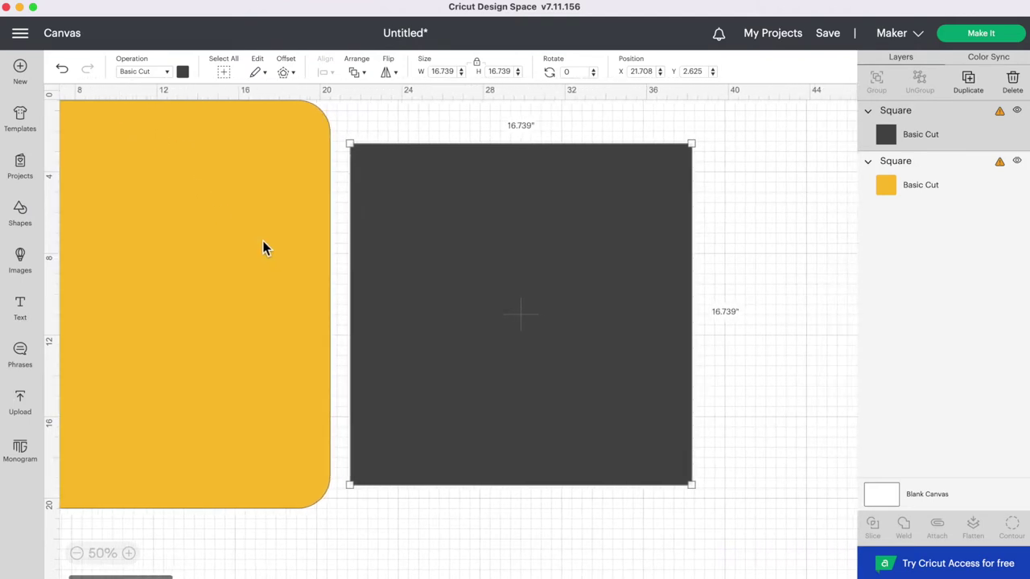
click(734, 288)
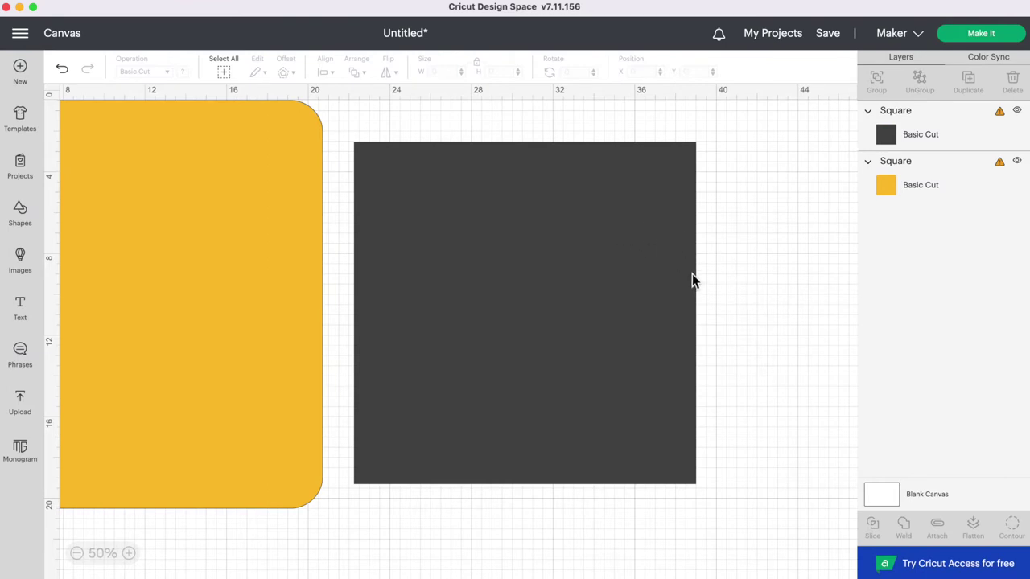
Create an outward offset of 0.389 in with square corners around the dark square.
click(636, 251)
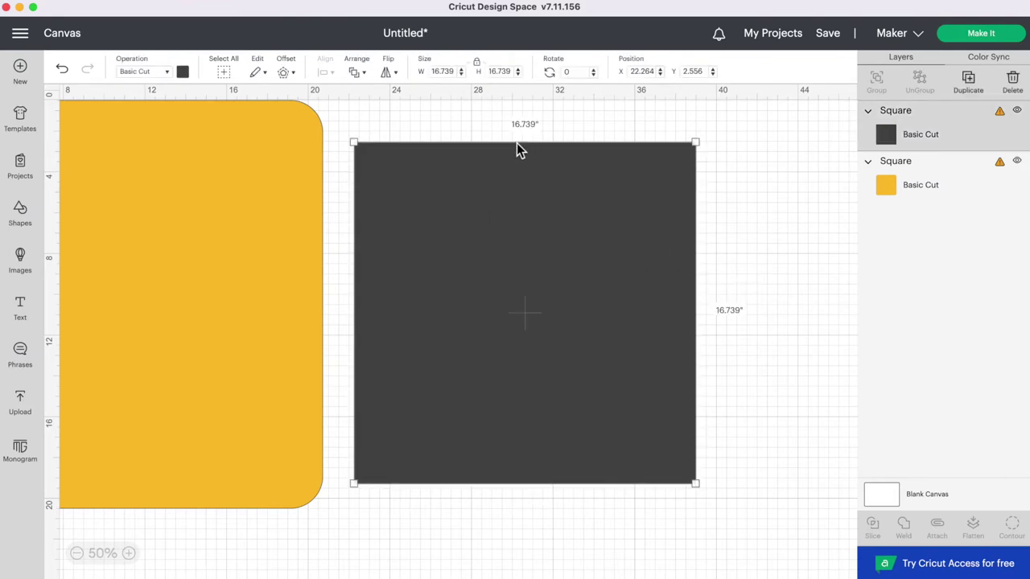
click(294, 74)
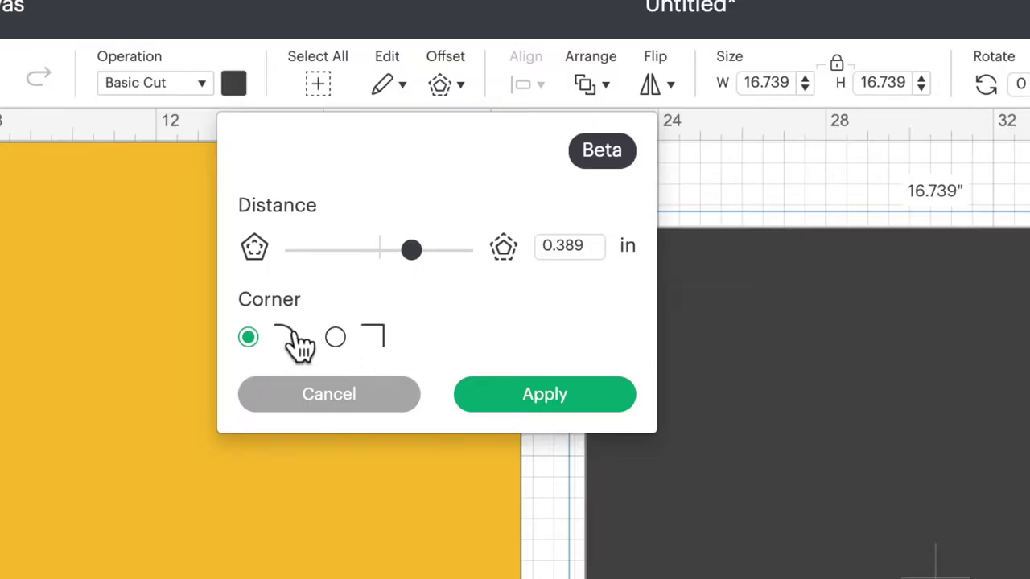
click(350, 354)
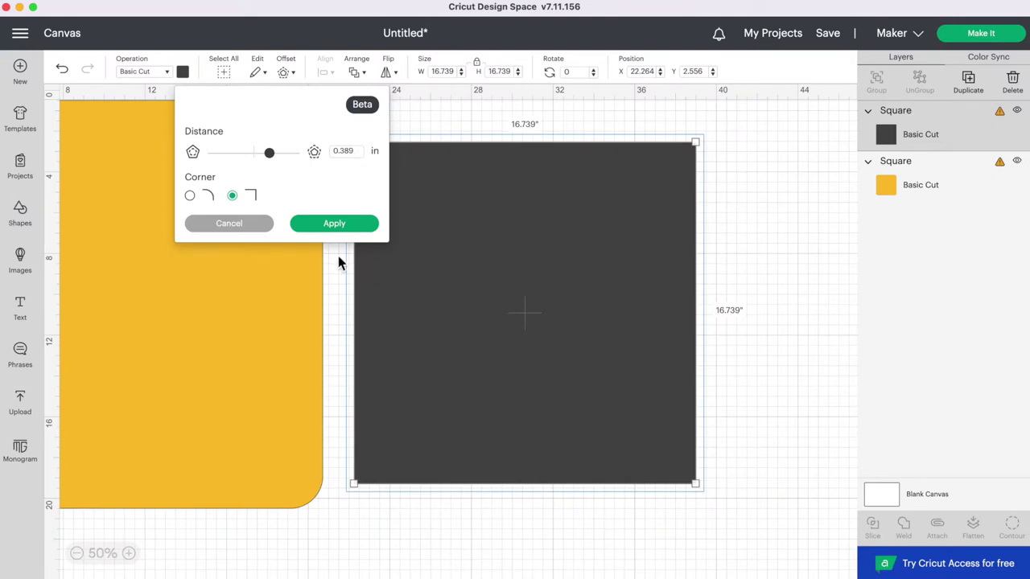
click(351, 226)
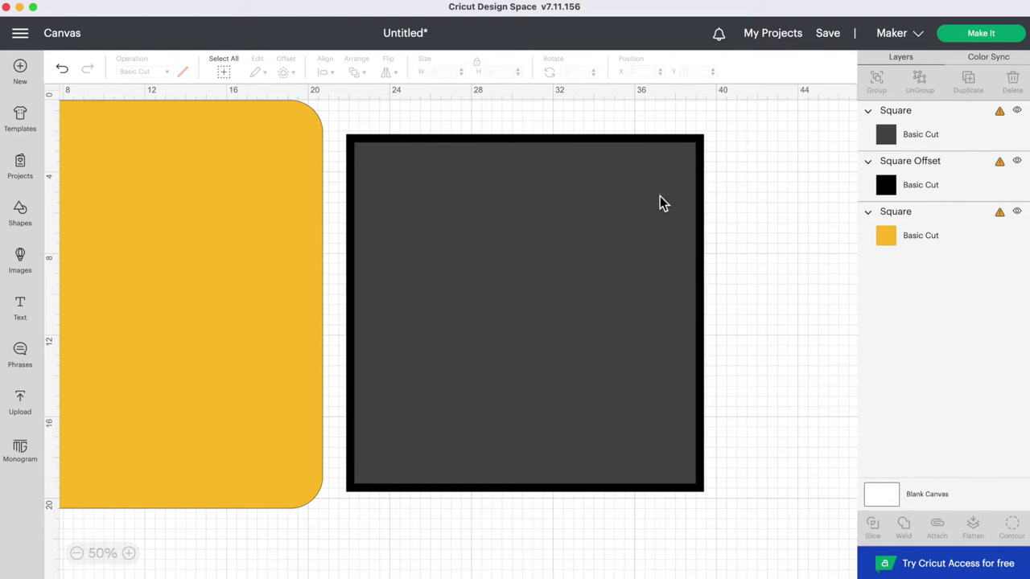
Slice the dark square out of its offset and move the resulting black frame onto the yellow square.
drag(757, 172, 660, 206)
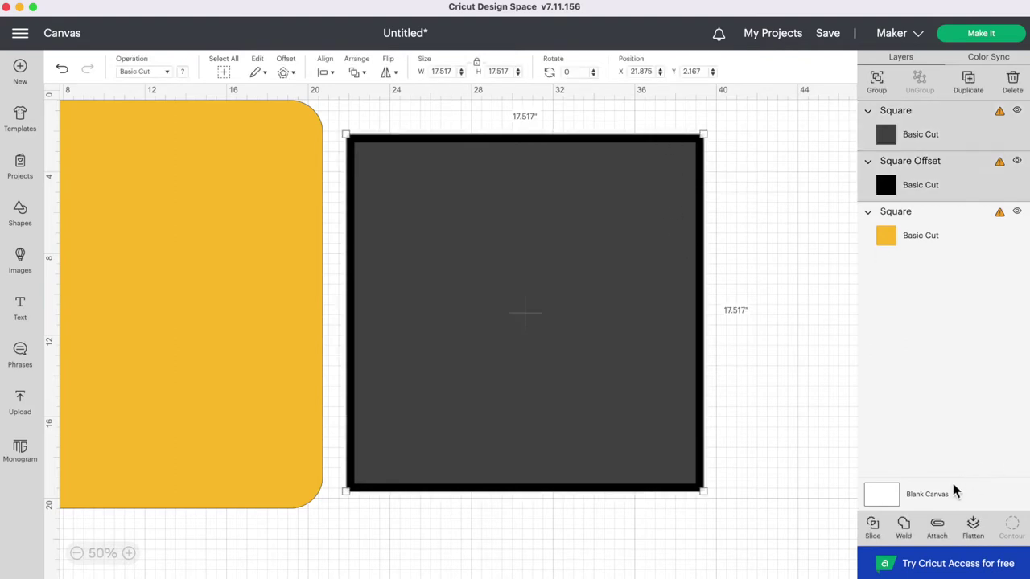
click(874, 529)
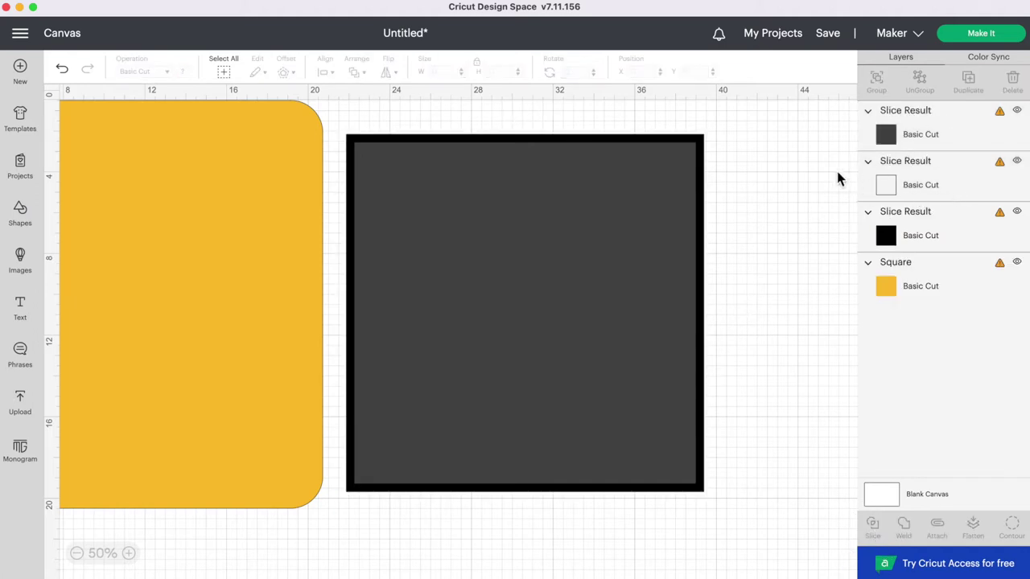
drag(697, 147, 296, 141)
Separate the two solid squares left over from the slice and delete both.
drag(438, 181, 491, 196)
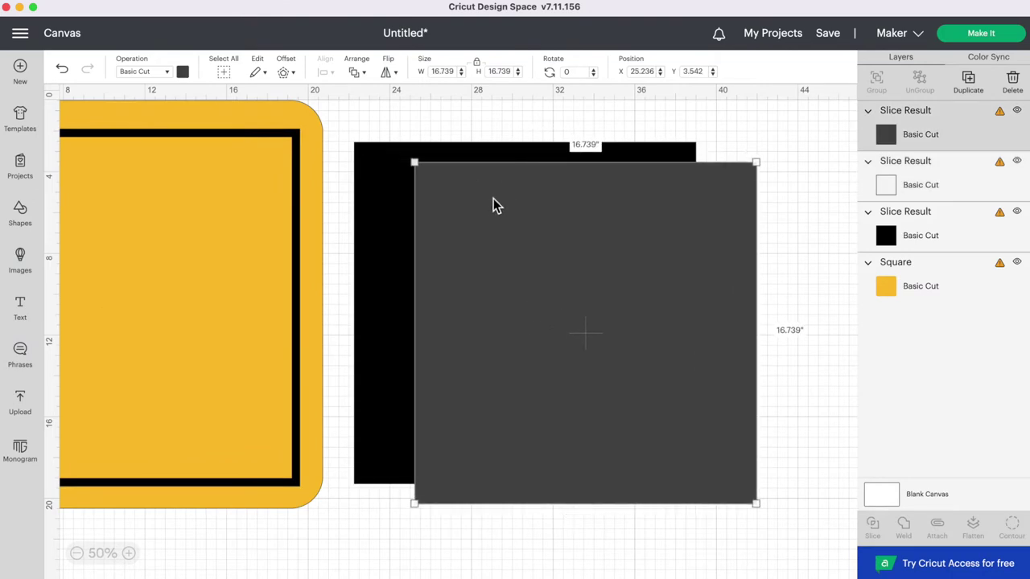
key(Delete)
click(489, 200)
key(Delete)
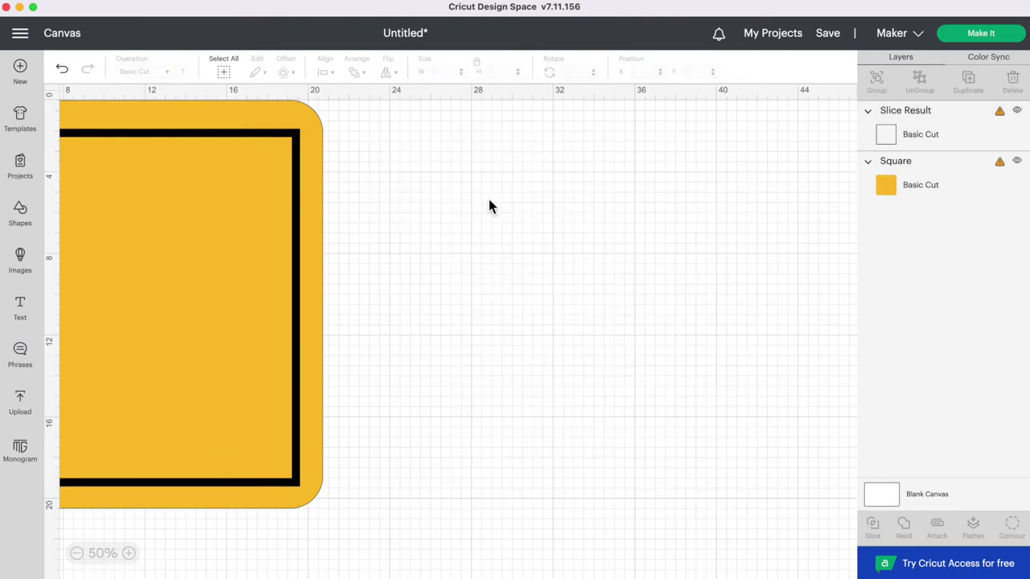
Select the black frame together with the yellow square and align their centres both ways.
scroll(489, 206, left, 5)
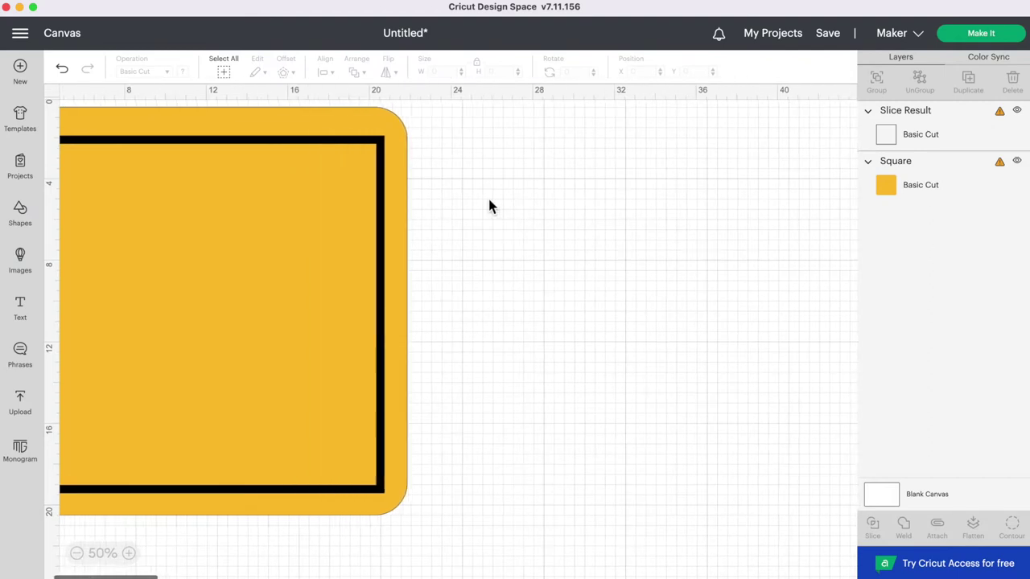
drag(587, 184, 542, 211)
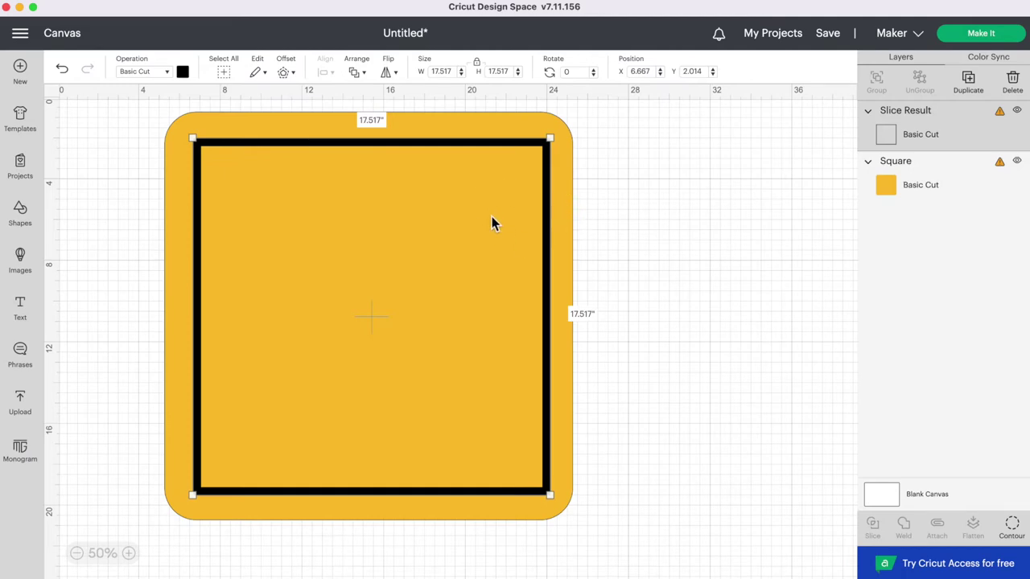
click(628, 201)
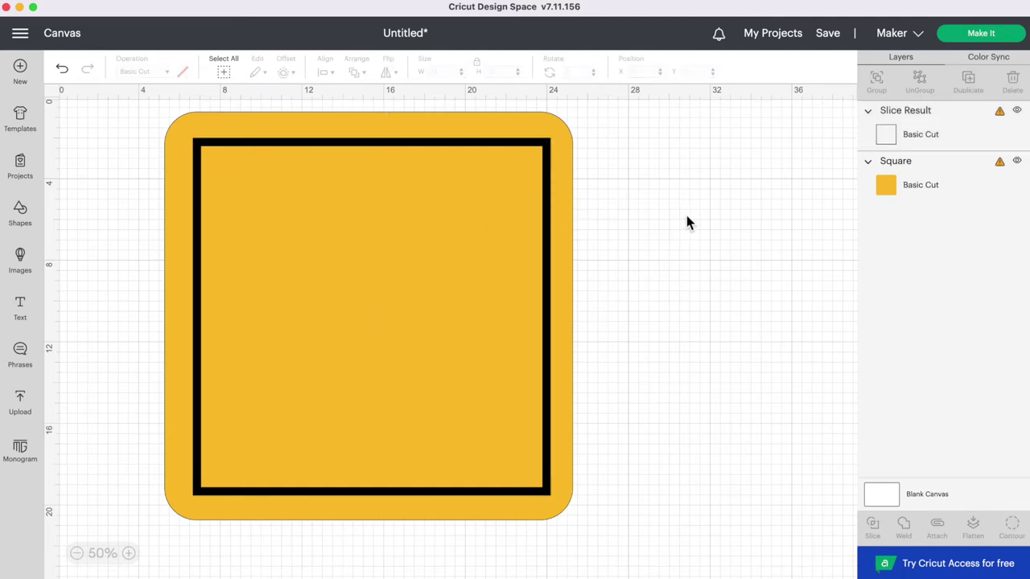
drag(690, 206, 505, 274)
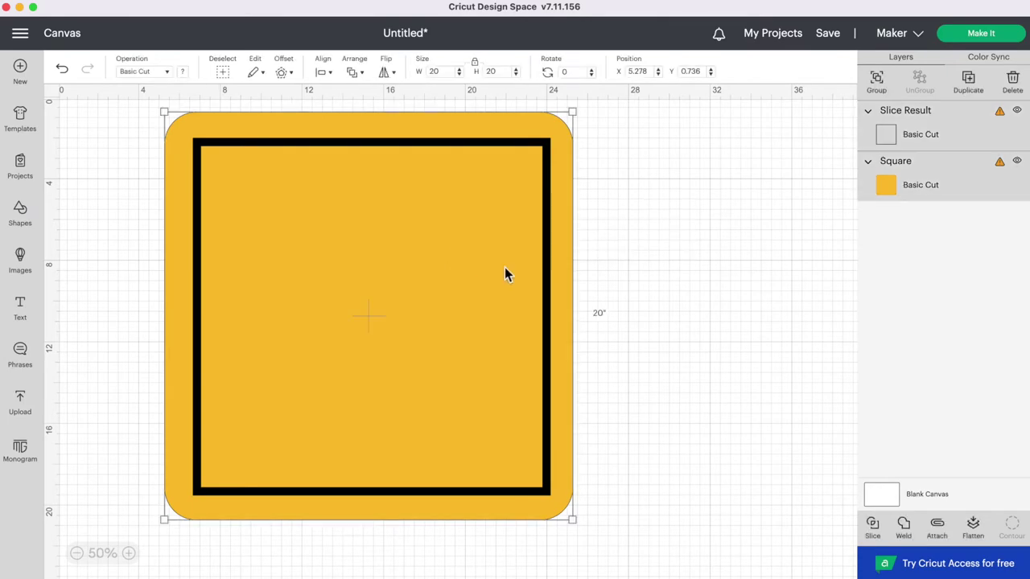
click(325, 72)
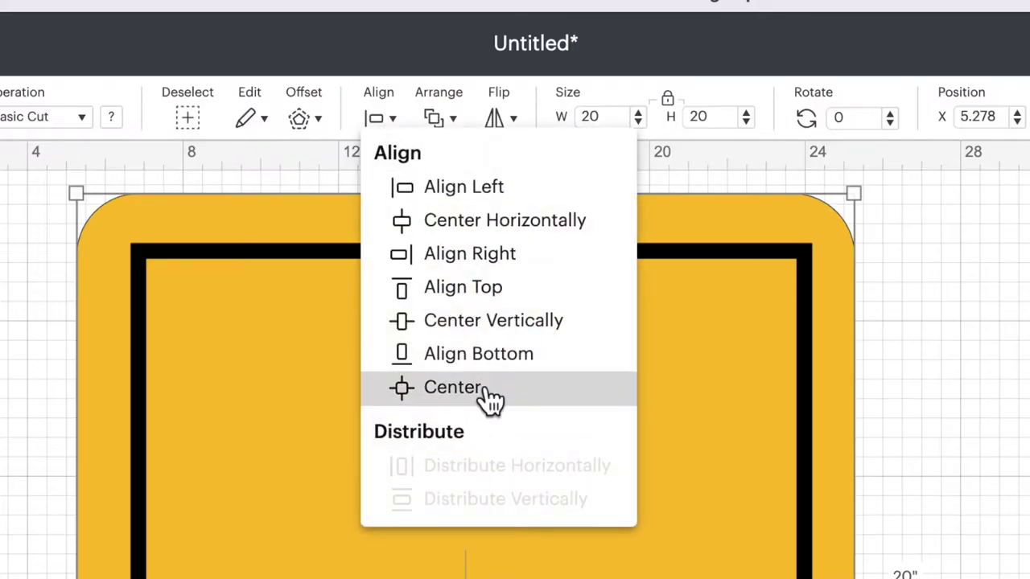
click(488, 390)
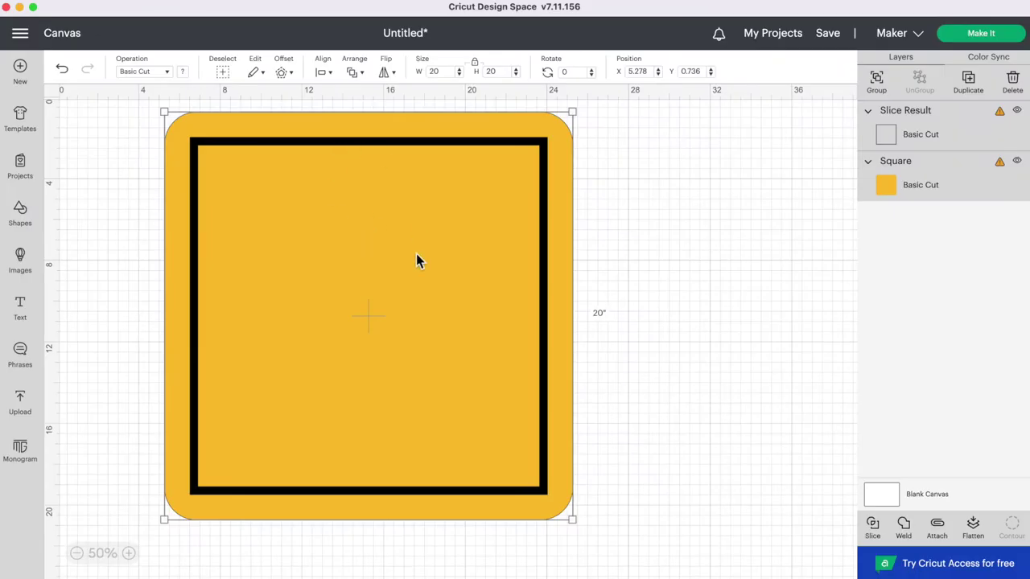
Rotate the selected frame and yellow square by 45 degrees into a diamond.
click(564, 72)
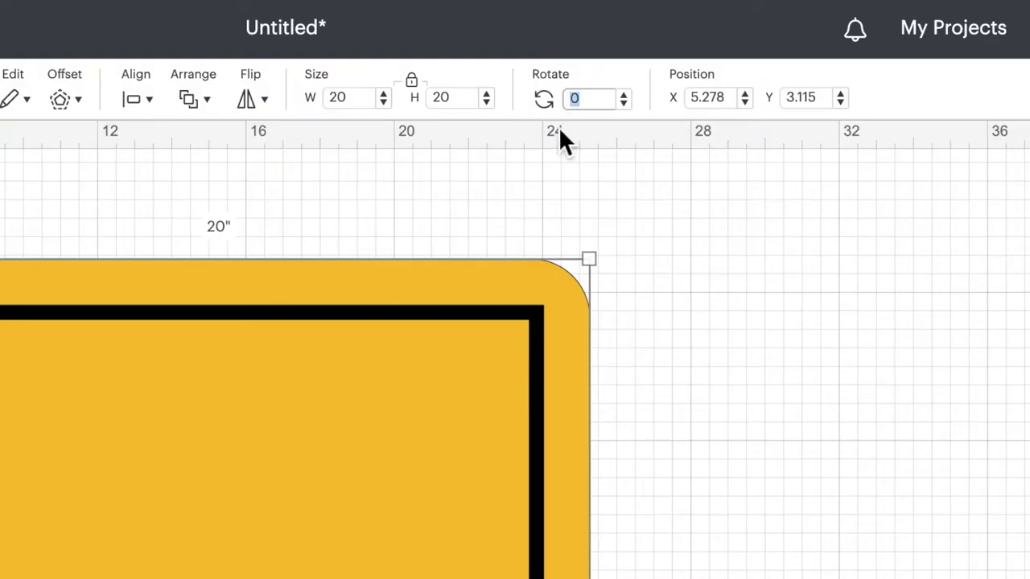
text(45)
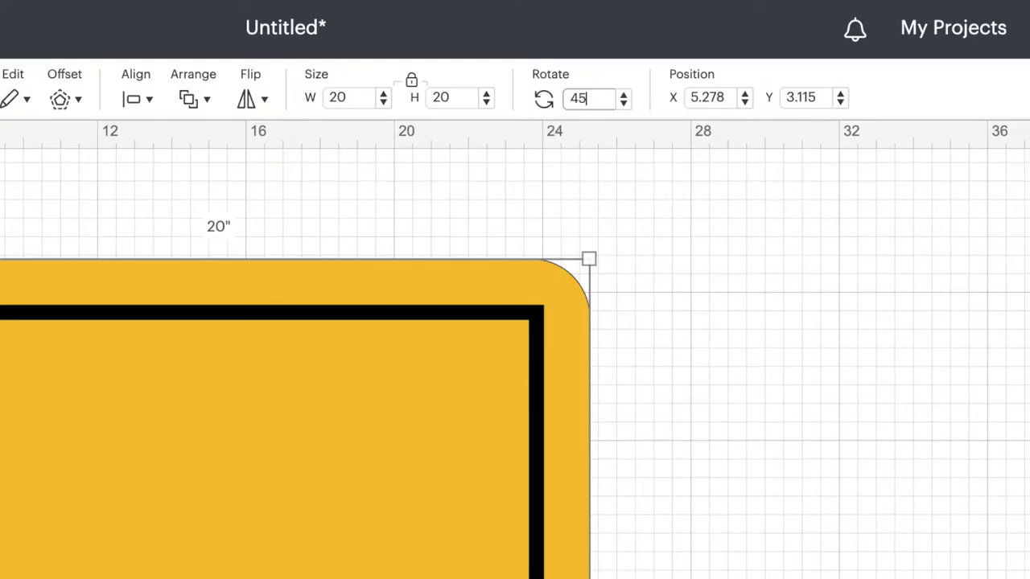
key(Return)
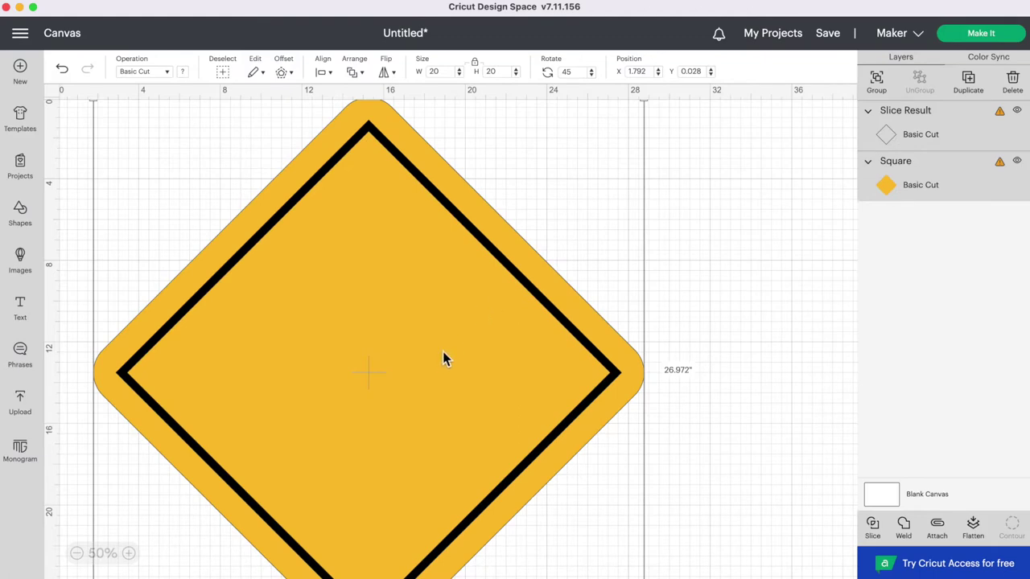
Move the whole diamond sign down and to the right, away from the canvas's upper-left edges.
click(77, 555)
scroll(180, 497, up, 1)
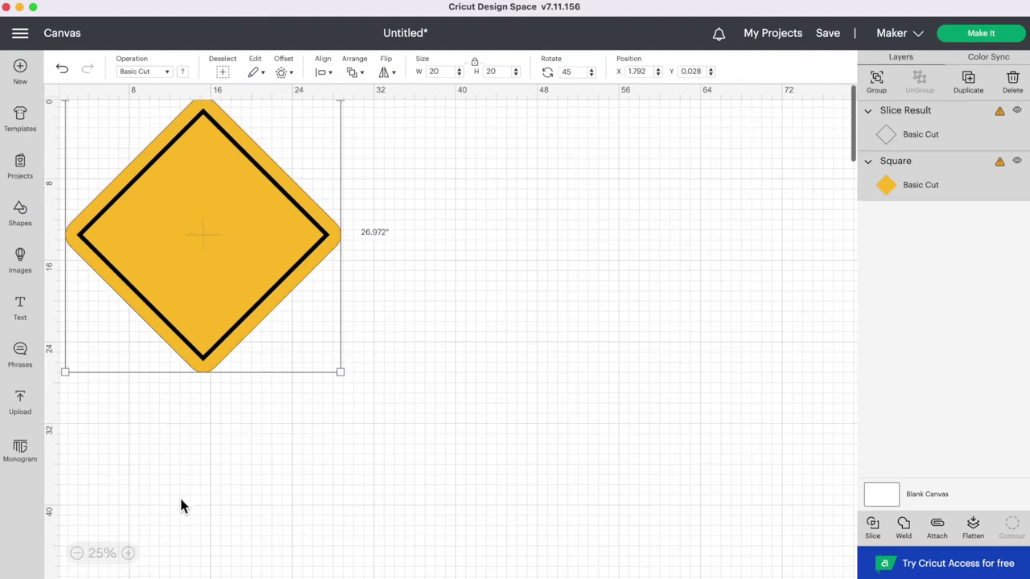
click(425, 243)
click(230, 252)
drag(230, 253, 285, 281)
click(458, 317)
scroll(459, 317, up, 1)
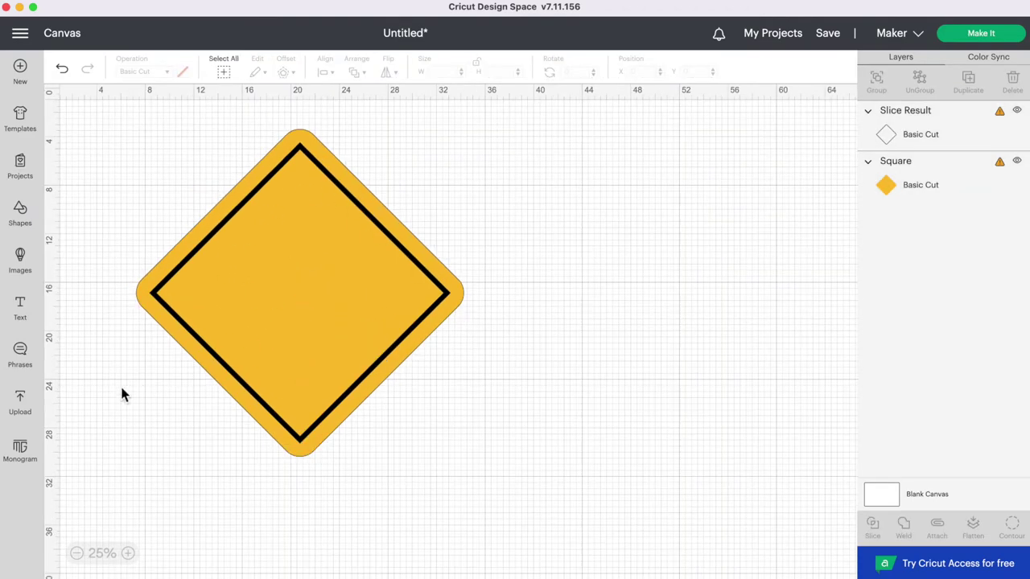
Search the free image library for "kangaroo" and add the orange kangaroo image to the canvas.
click(22, 264)
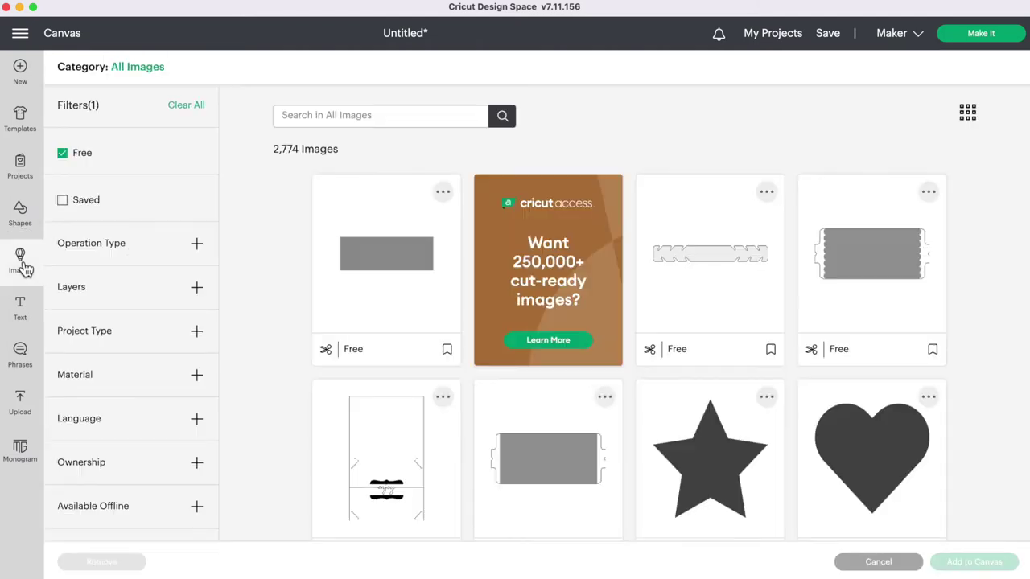
click(336, 116)
text(kangaroo)
key(Return)
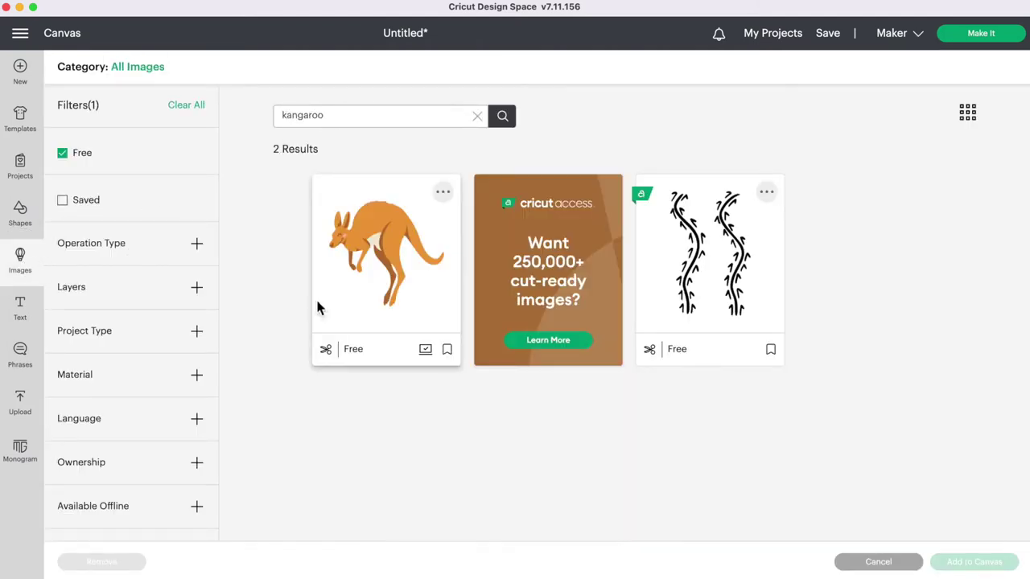
click(374, 267)
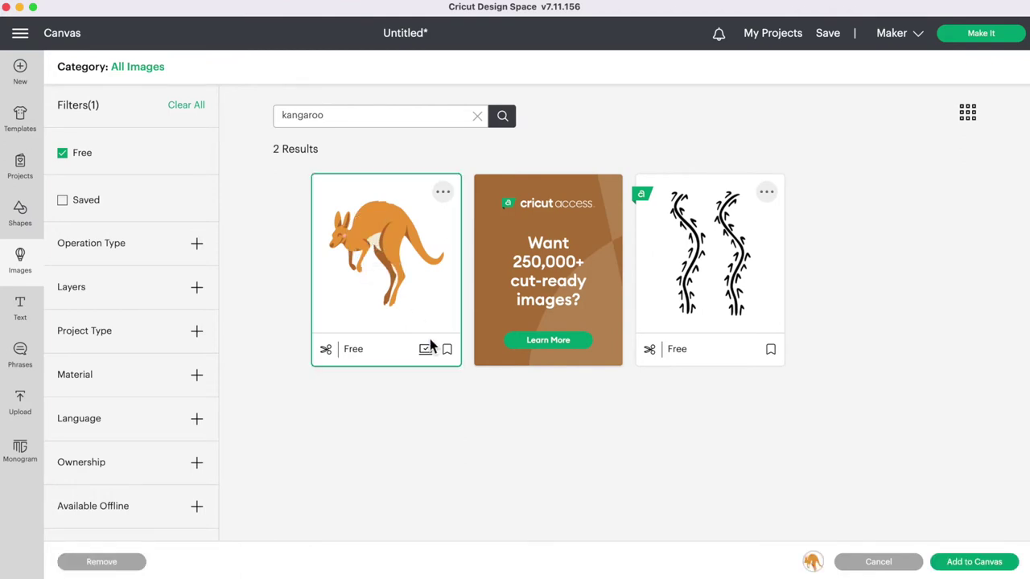
click(972, 562)
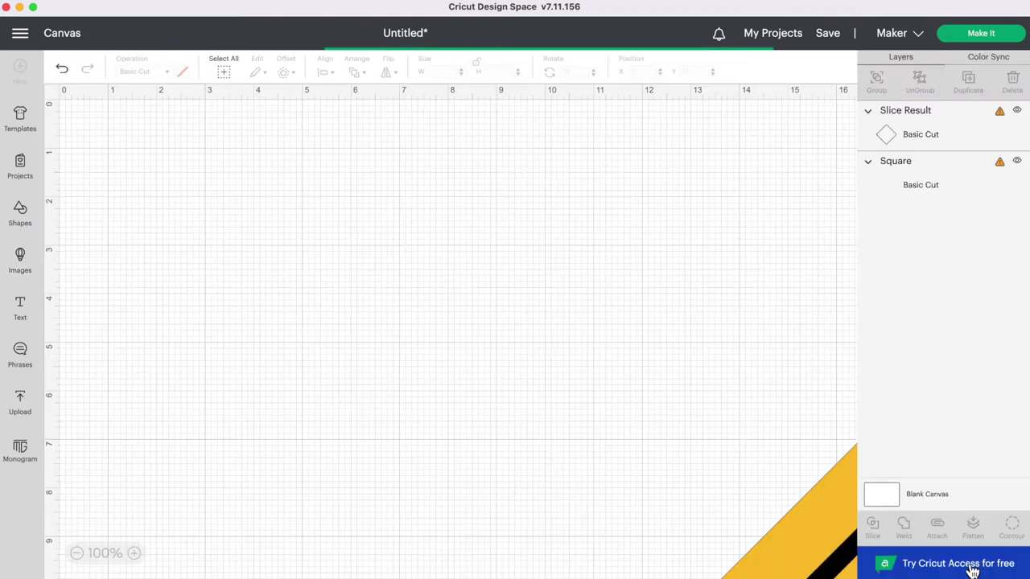
Move the orange kangaroo into the middle of the diamond sign and enlarge it to about 13.5 by 11.5 inches.
click(77, 554)
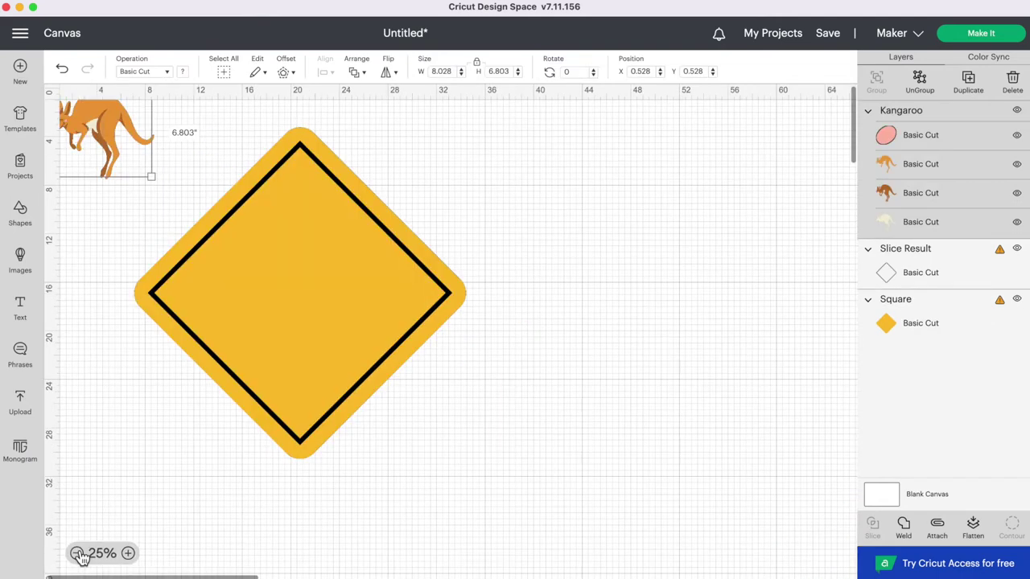
scroll(118, 344, up, 1)
drag(103, 139, 286, 276)
drag(337, 324, 387, 370)
drag(322, 304, 308, 299)
drag(385, 371, 389, 375)
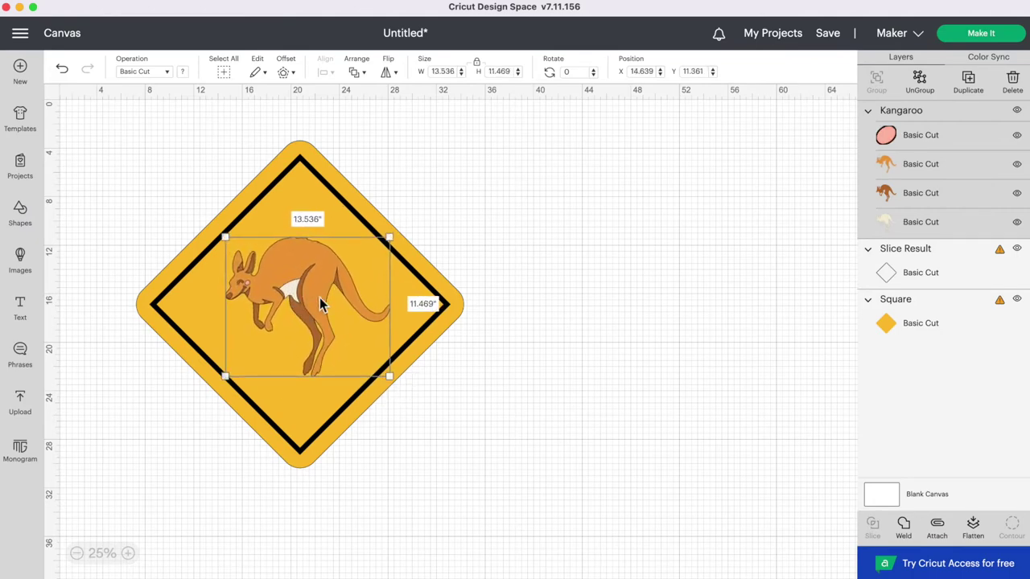
Weld the kangaroo's colour layers into a single silhouette and place it on the diamond sign.
drag(319, 304, 632, 277)
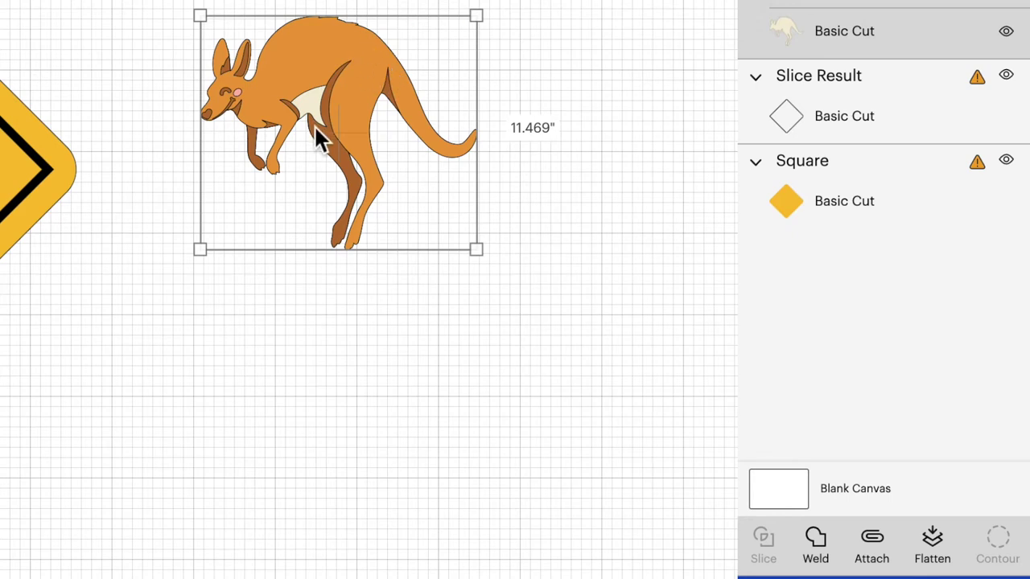
click(827, 561)
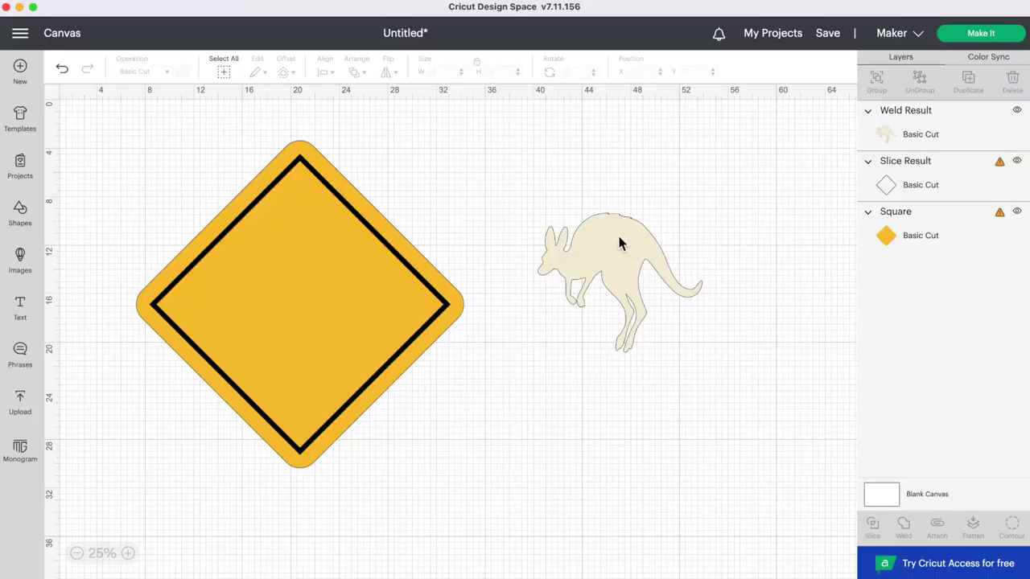
drag(595, 237, 312, 260)
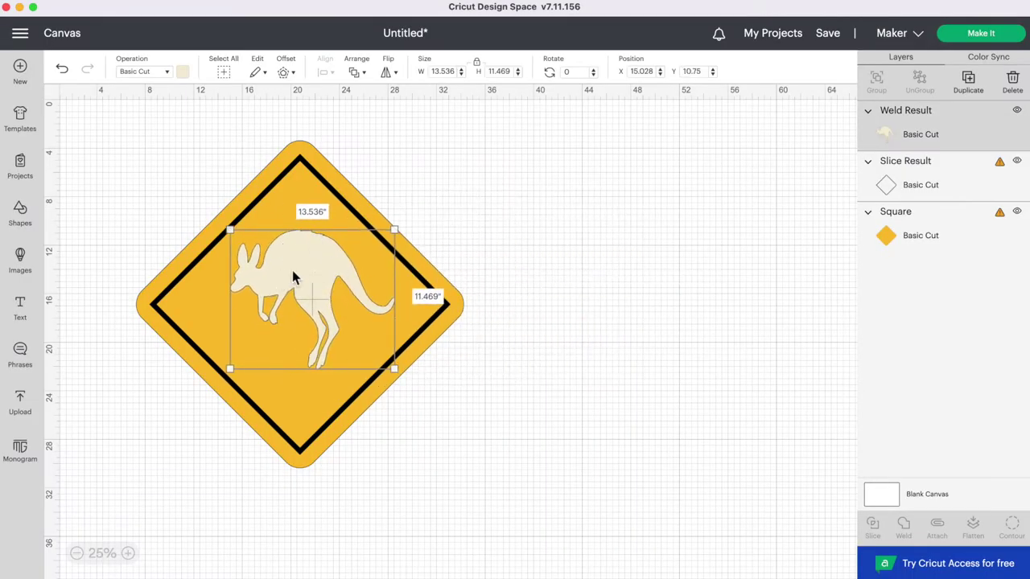
Colour the welded kangaroo silhouette black to match the sign's frame.
click(184, 76)
click(214, 130)
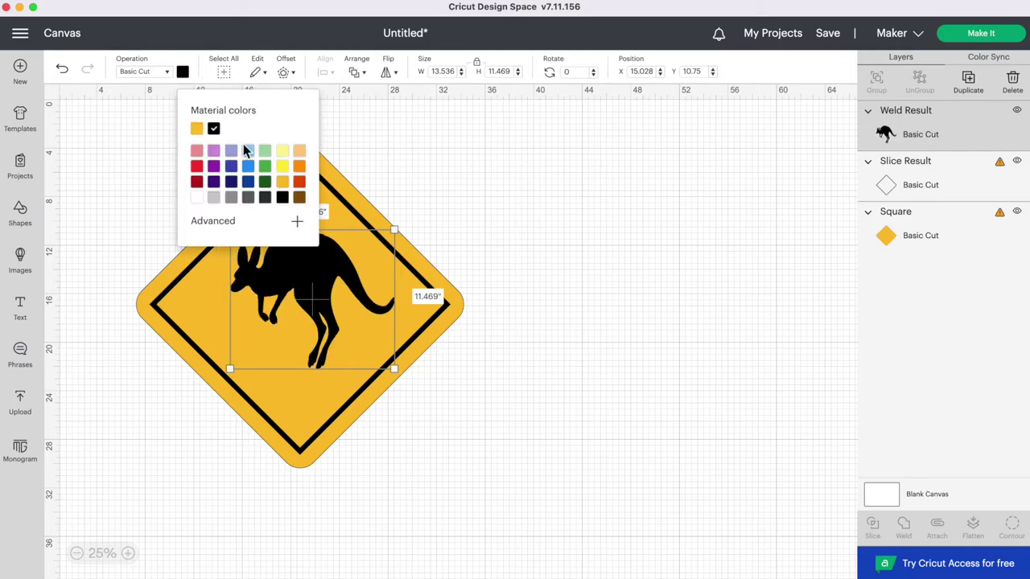
click(692, 407)
Enlarge the black kangaroo and centre it so it fills most of the space inside the black frame.
drag(282, 288, 269, 284)
drag(381, 365, 419, 407)
drag(291, 290, 276, 293)
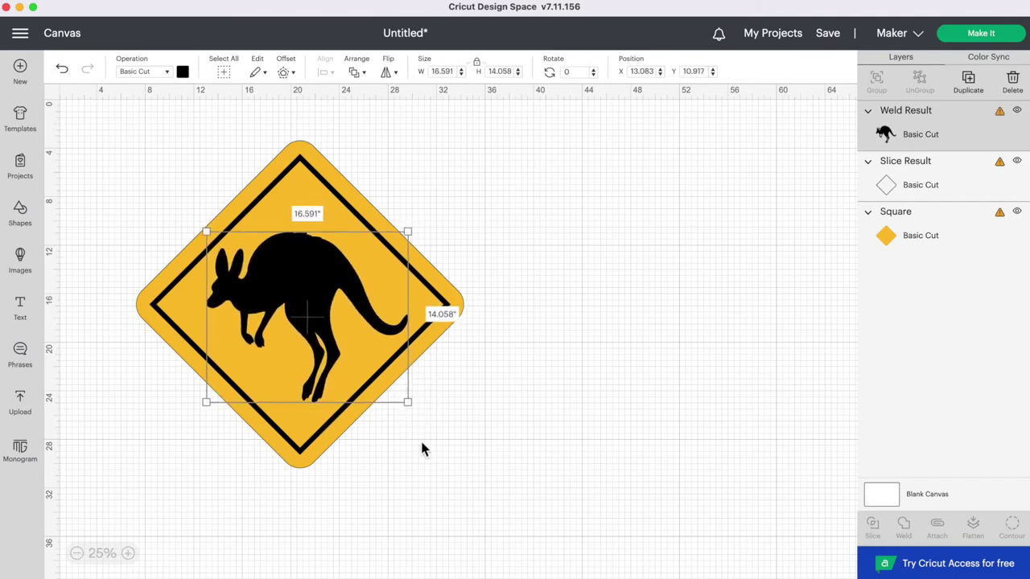
drag(407, 402, 404, 407)
Read the size warning on the welded kangaroo layer.
click(495, 417)
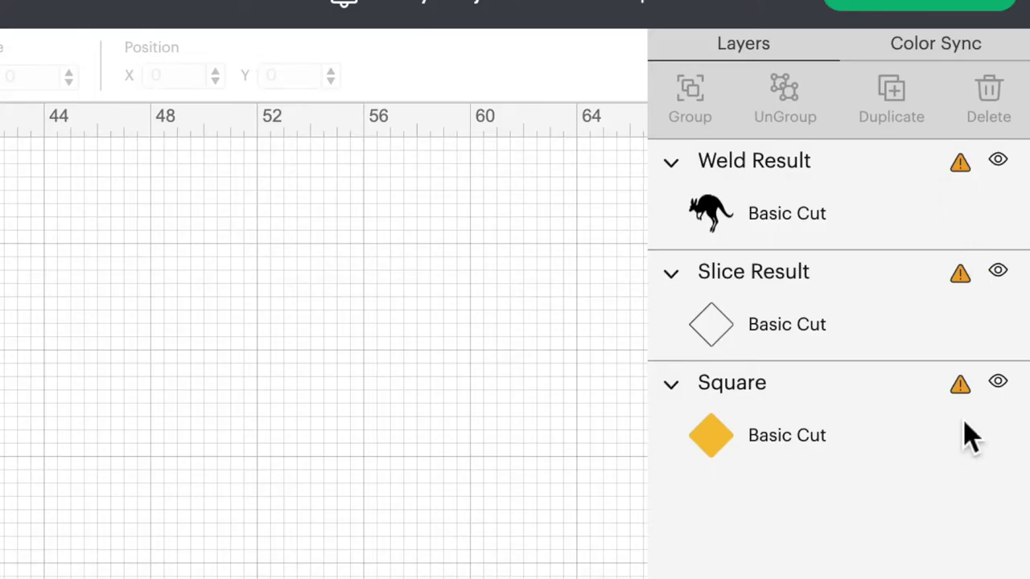
click(961, 165)
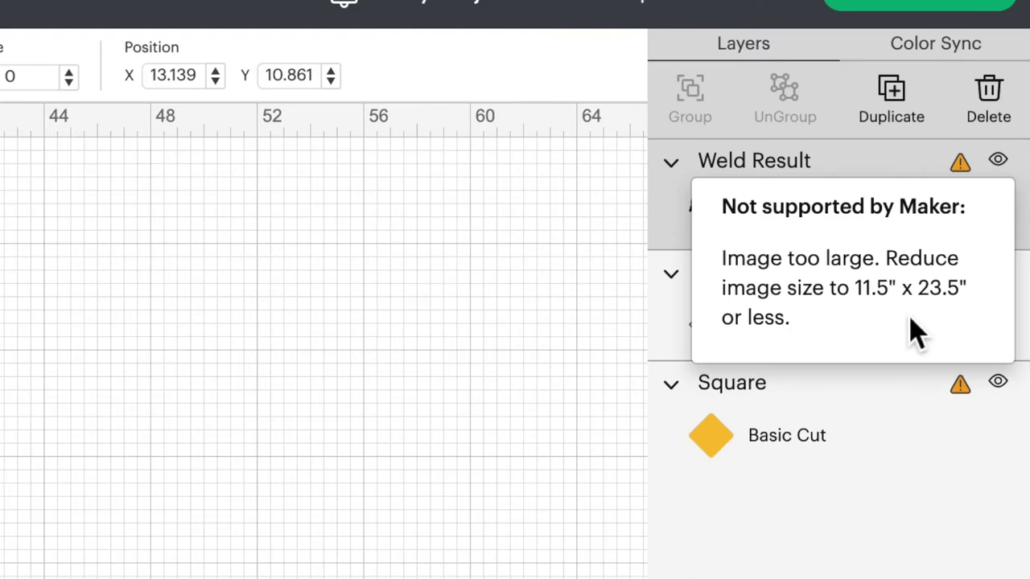
click(405, 368)
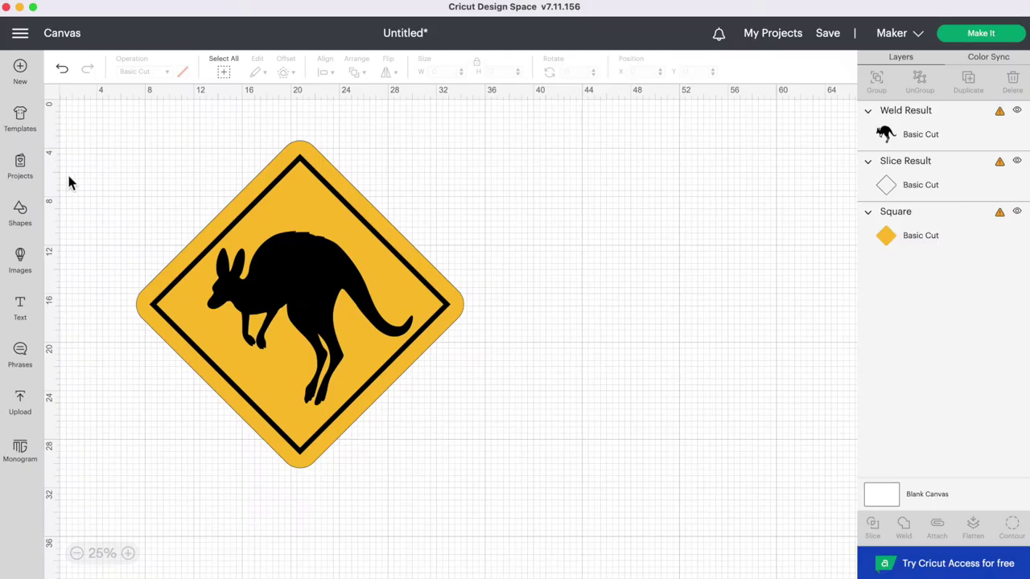
Add a basic square to the canvas and set its width to 11.5 inches with proportions locked.
click(29, 219)
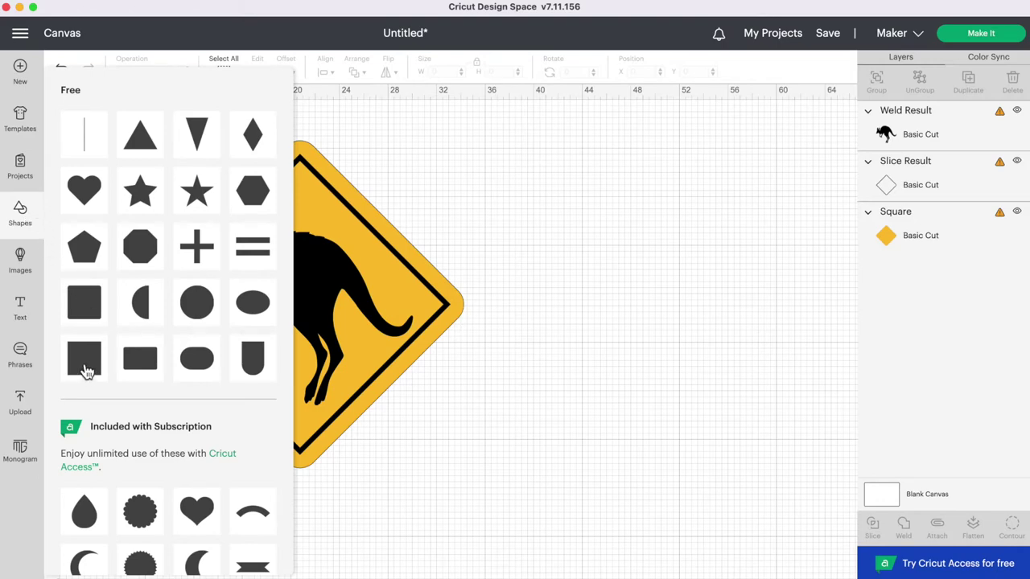
click(87, 370)
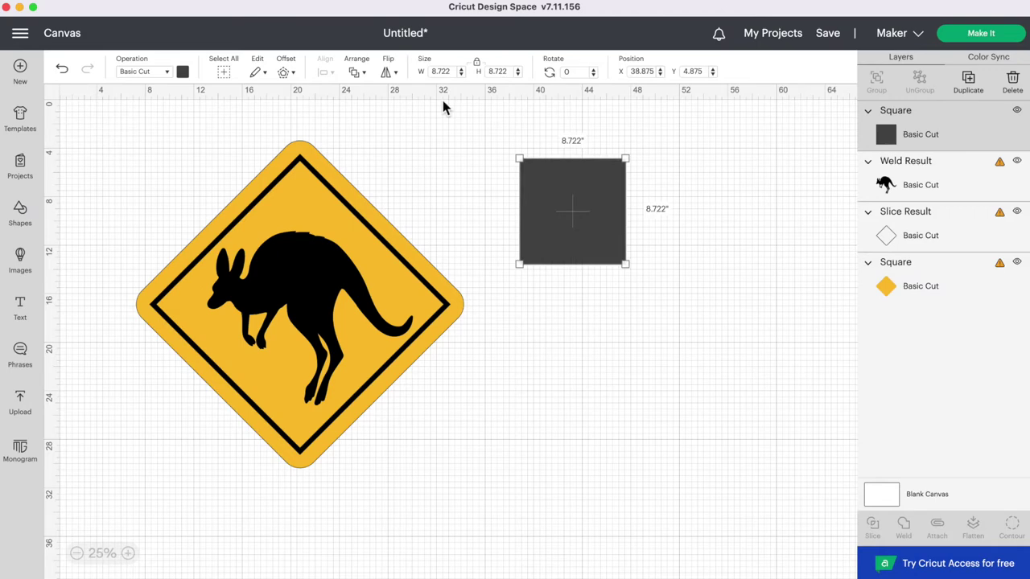
click(429, 71)
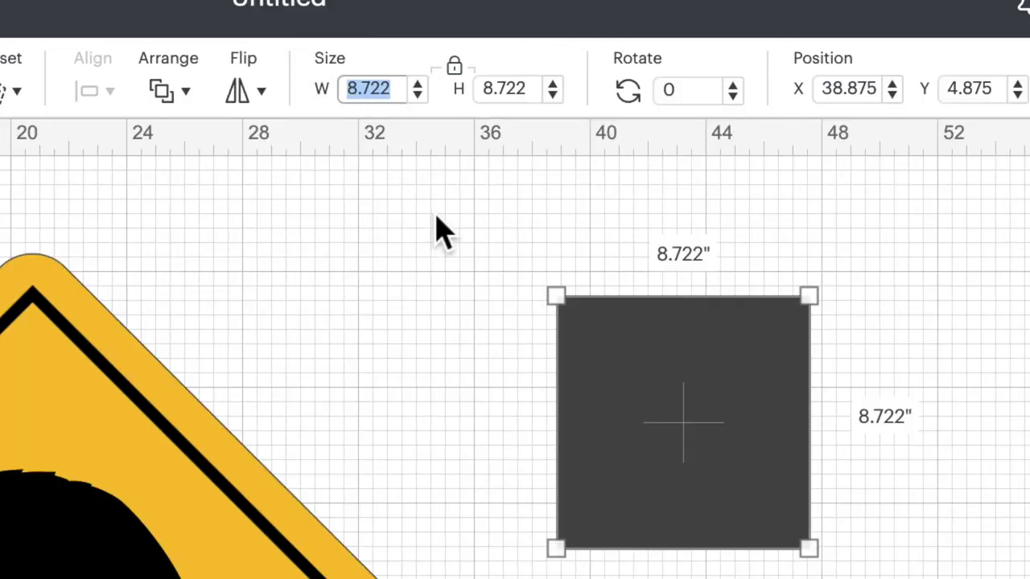
text(11.5)
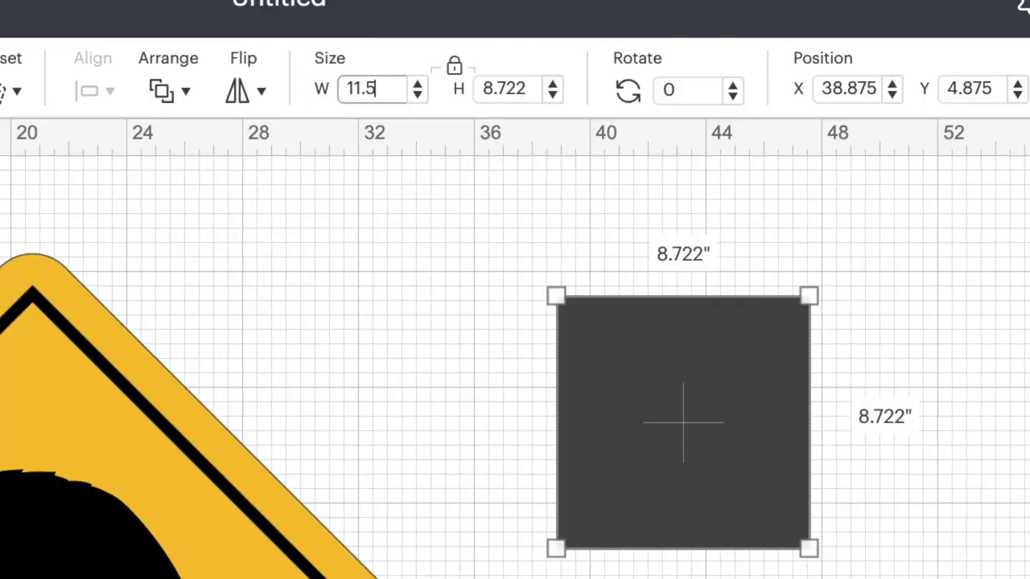
key(Return)
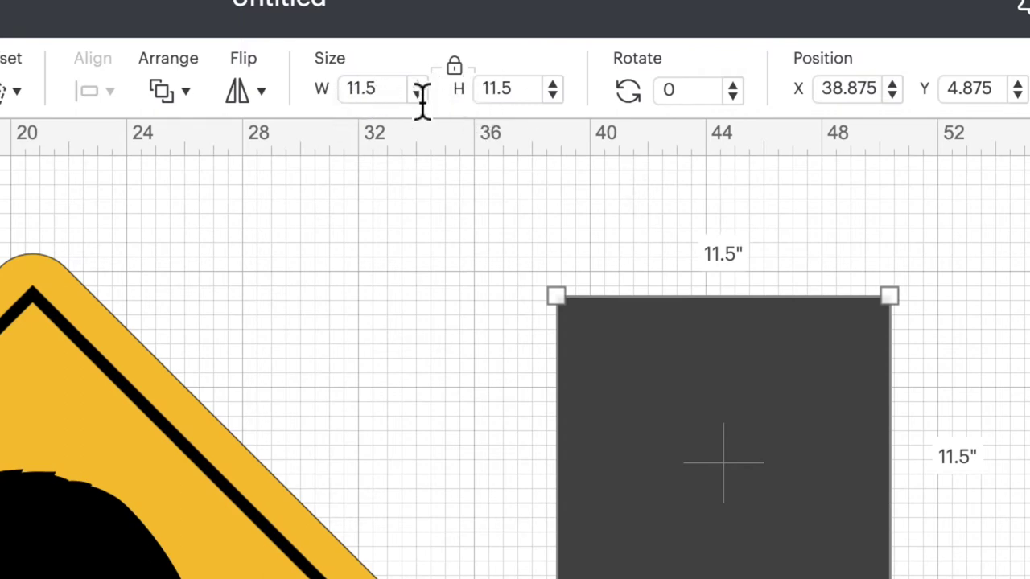
Unlock the dark square's proportions and set its height to 23.5 inches.
click(463, 85)
click(527, 91)
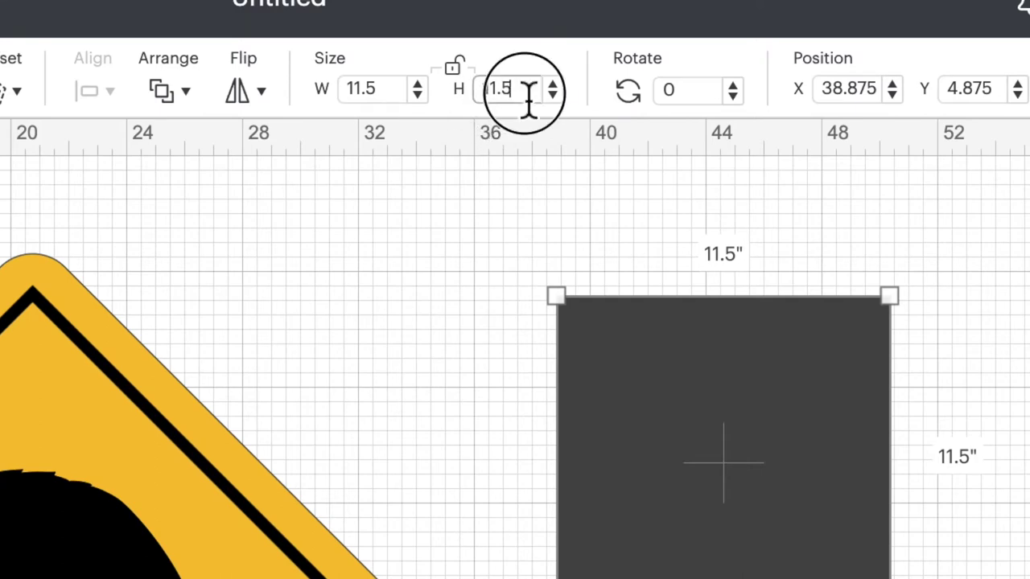
double_click(527, 91)
text(23)
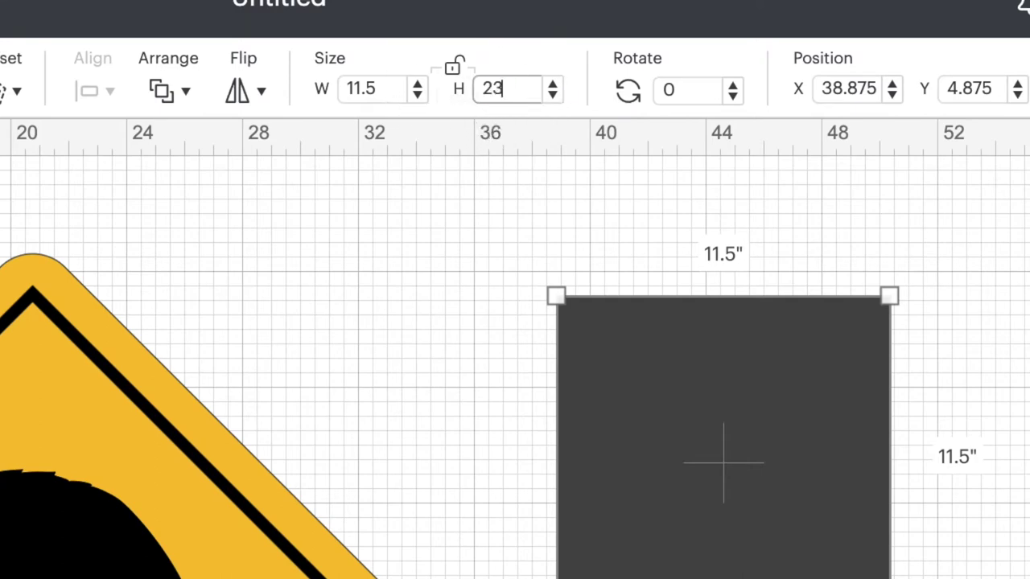
text(.5)
key(Return)
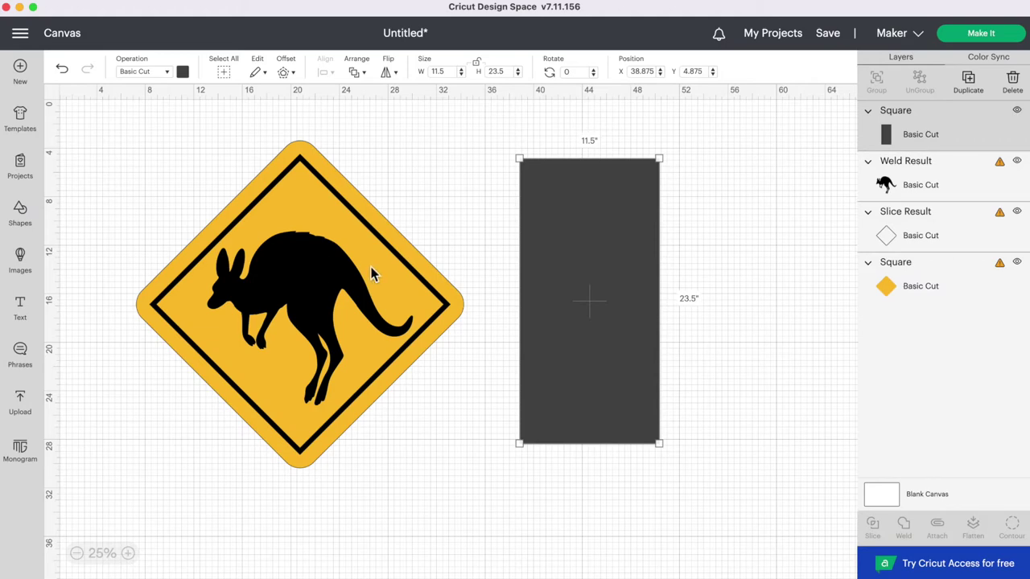
Group the kangaroo, black frame and yellow square, and keep a hidden duplicate of the group as a backup.
drag(148, 165, 308, 334)
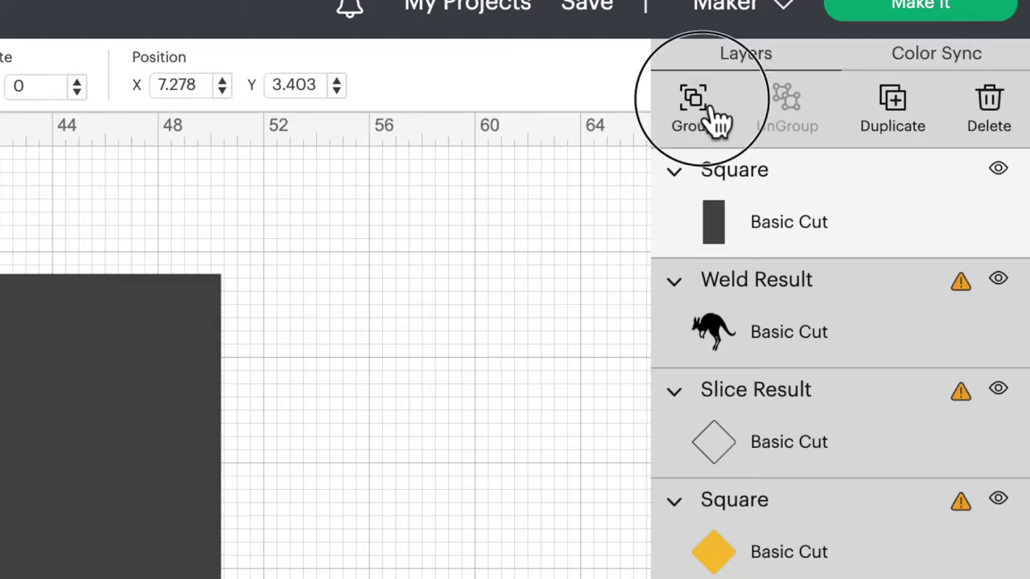
click(712, 117)
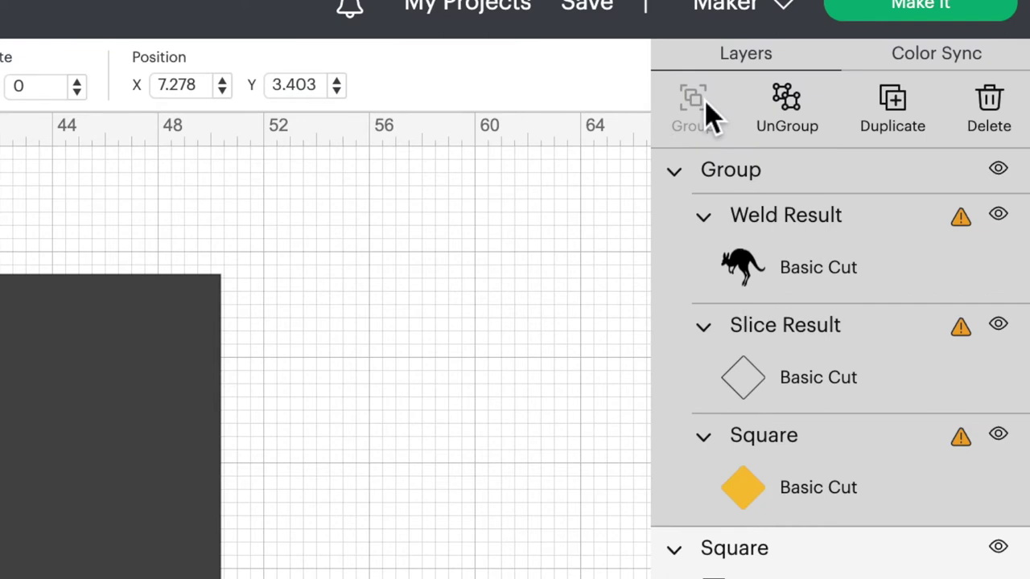
click(919, 125)
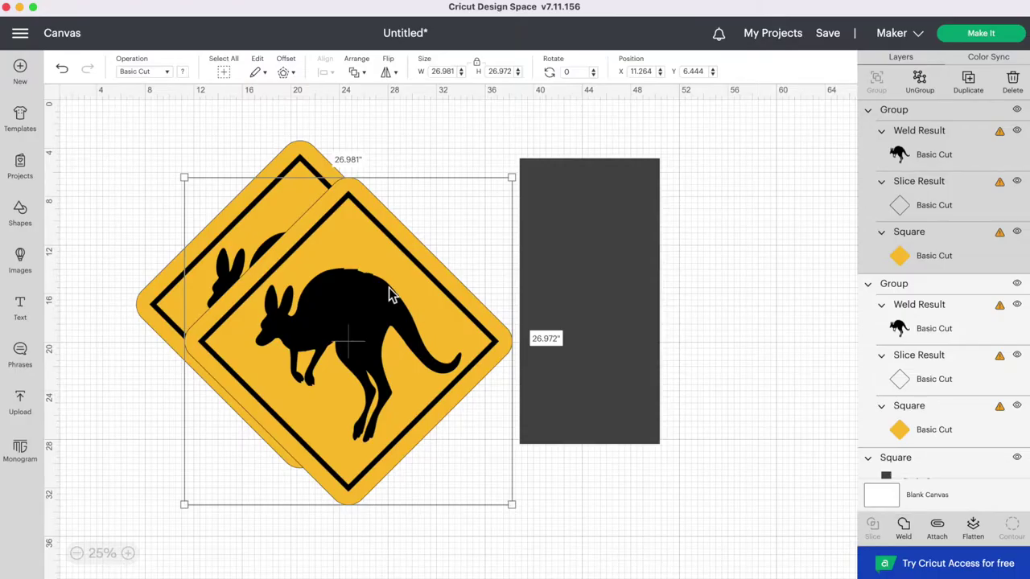
drag(394, 268, 655, 264)
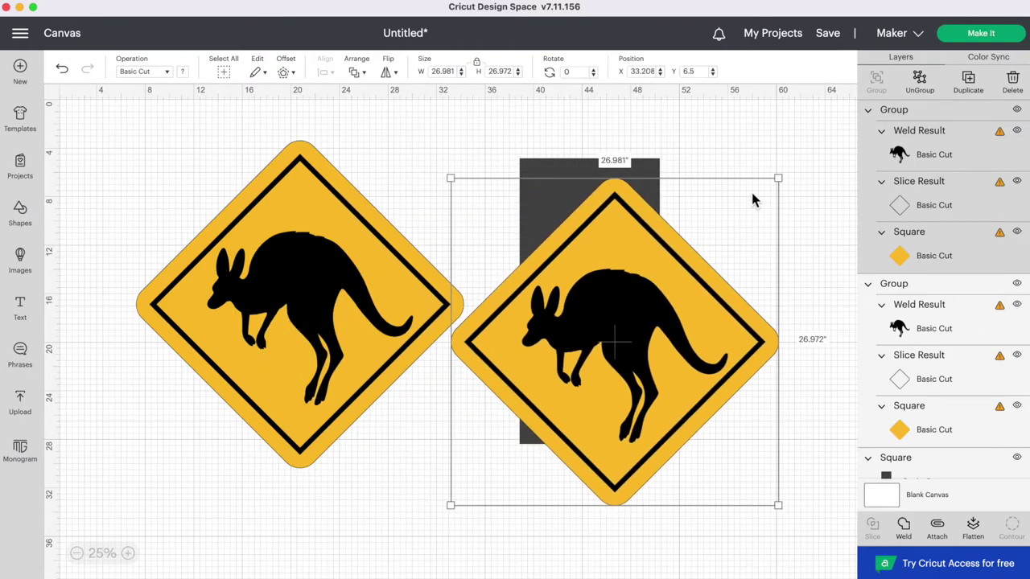
click(1000, 110)
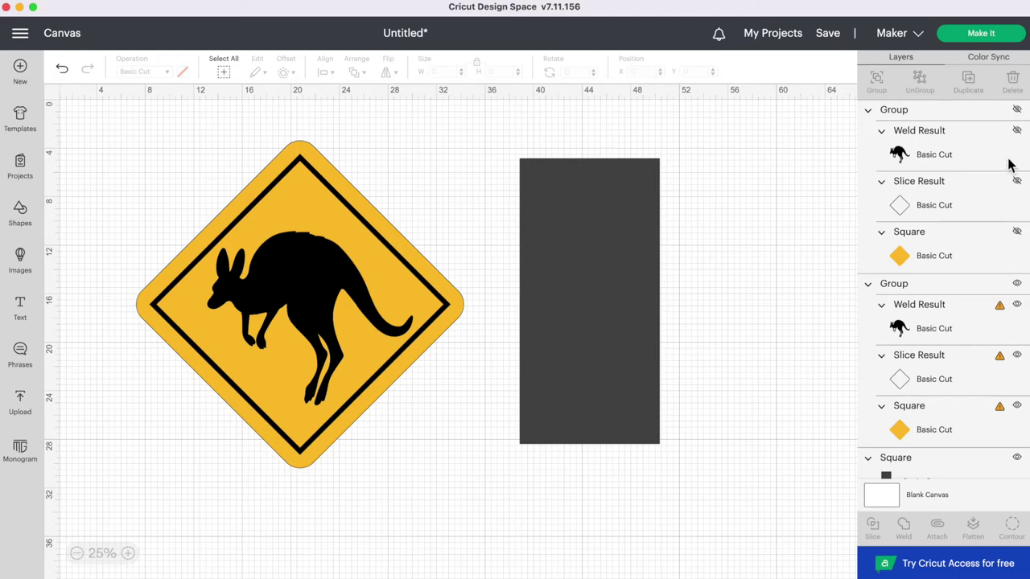
Ungroup the visible sign and move the kangaroo and black frame off the yellow diamond to the right side of the canvas.
click(310, 271)
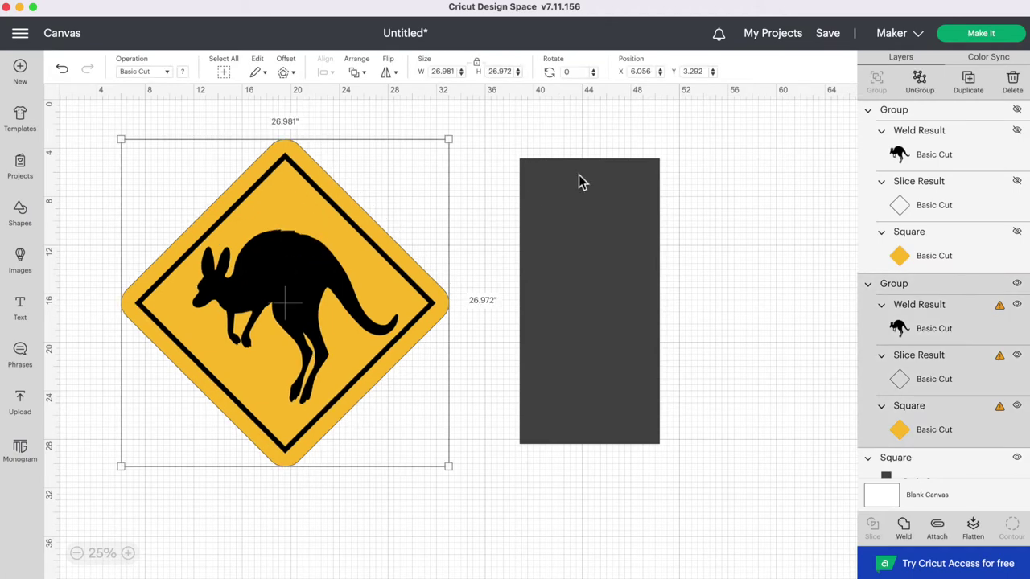
click(927, 94)
drag(265, 294, 718, 233)
click(250, 203)
drag(250, 202, 713, 317)
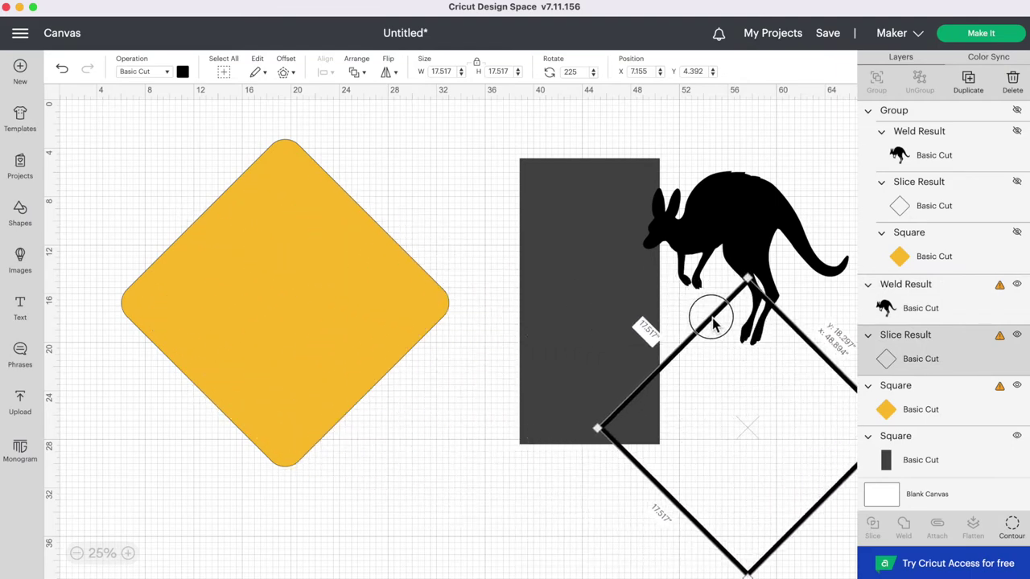
Shift the yellow diamond slightly left and set its rotation to 0 degrees.
drag(288, 262, 249, 261)
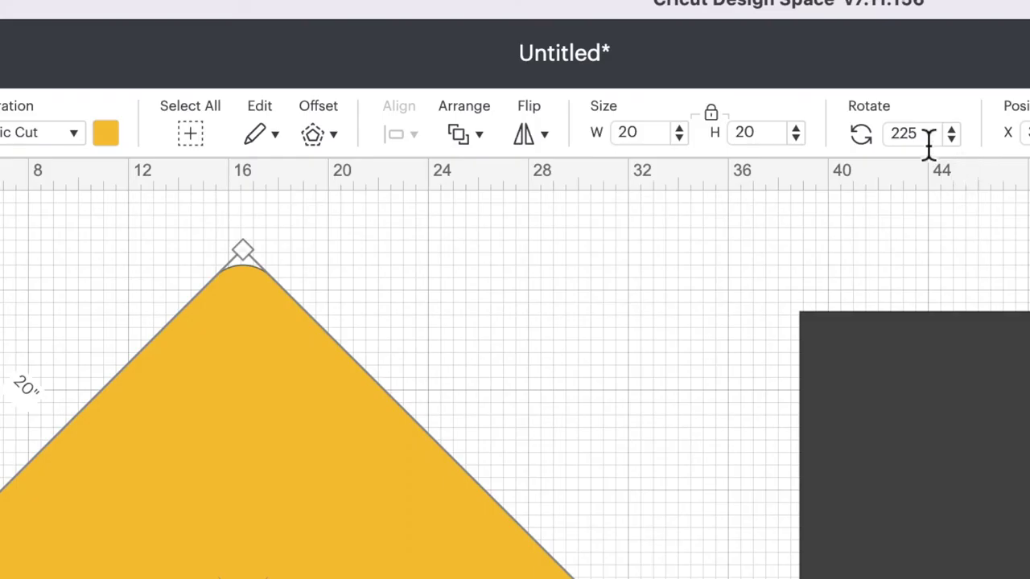
drag(582, 75, 556, 79)
text(0)
key(Return)
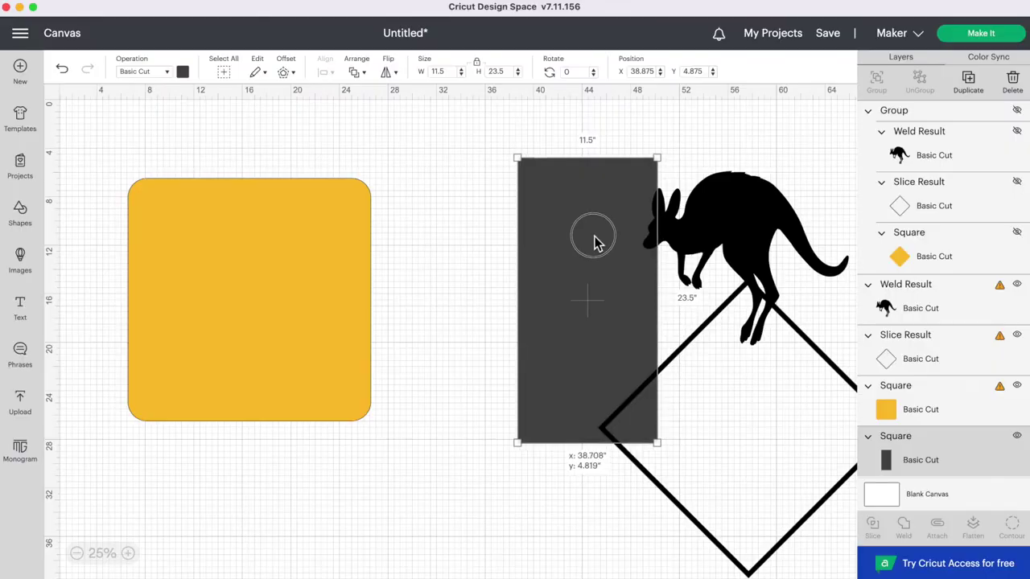
Move the dark rectangle against the yellow square's right edge and change its operation to Guide.
drag(592, 241, 492, 230)
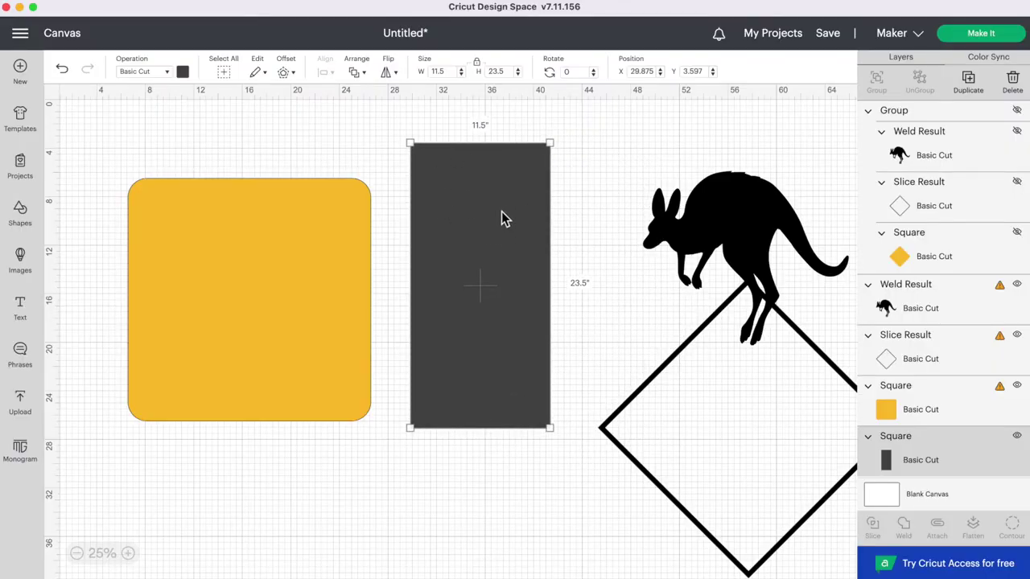
drag(501, 212, 466, 222)
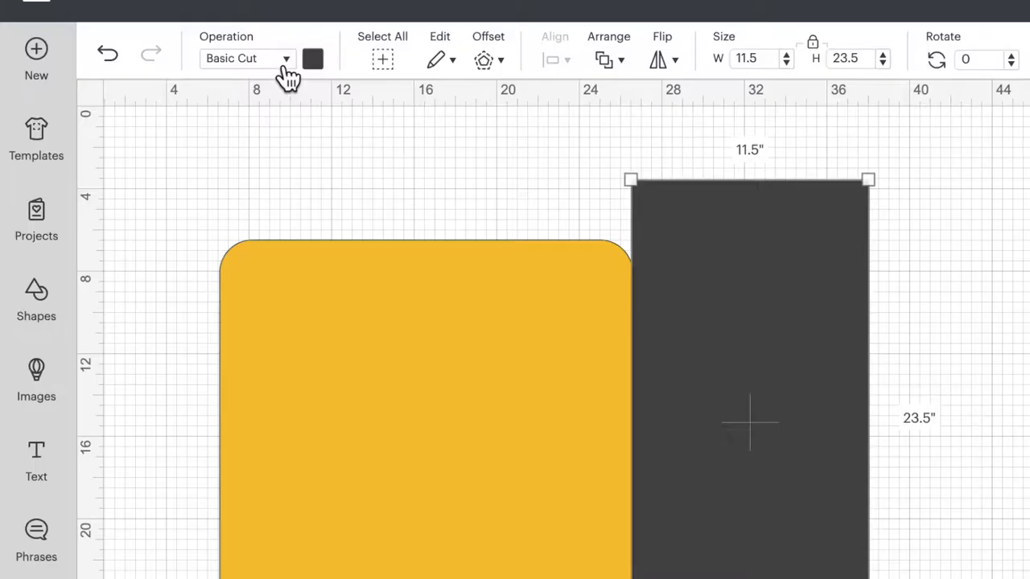
click(286, 68)
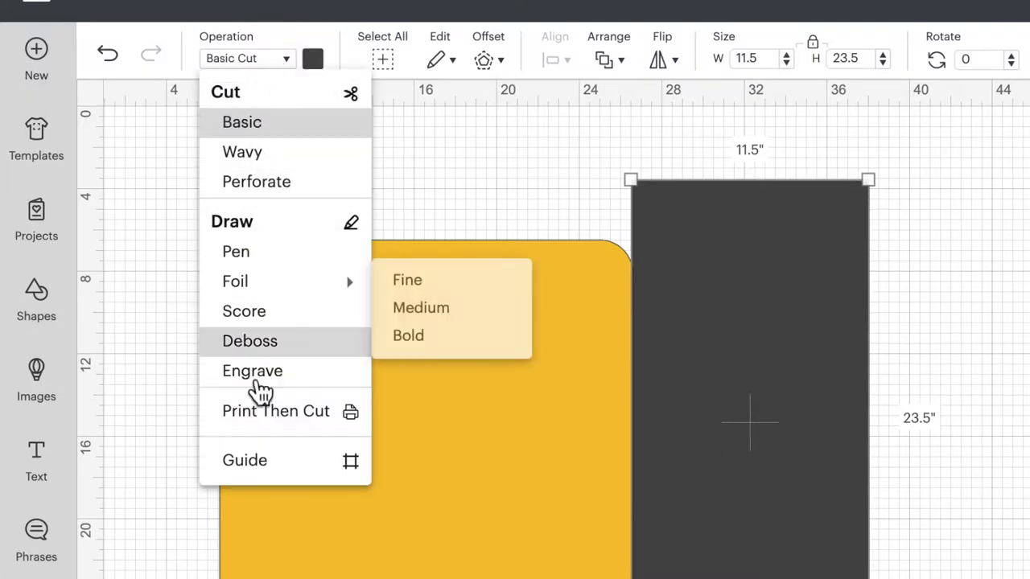
click(281, 472)
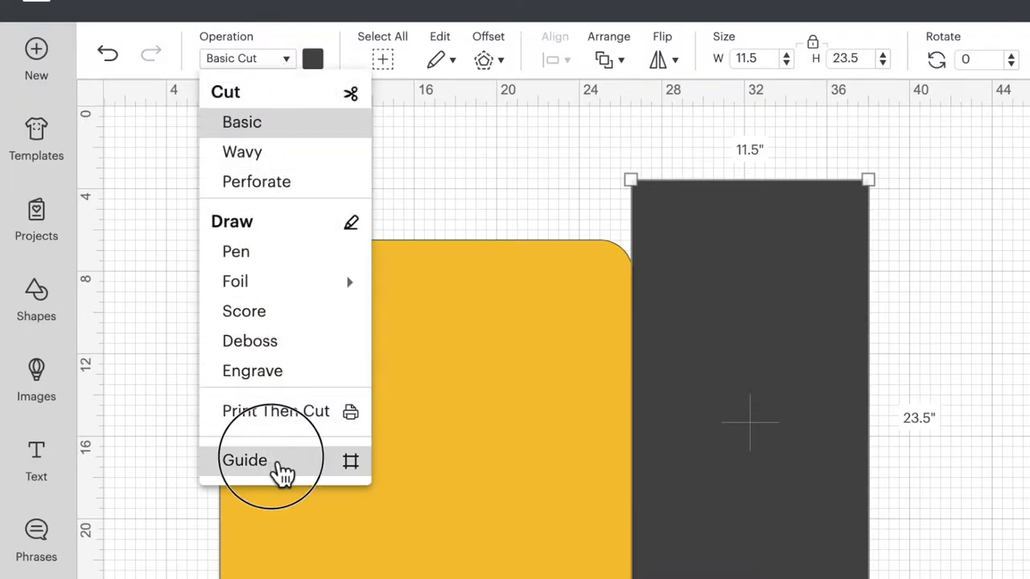
Try the 11.5 by 23.5 inch guide at several positions across the yellow square.
drag(841, 321, 774, 305)
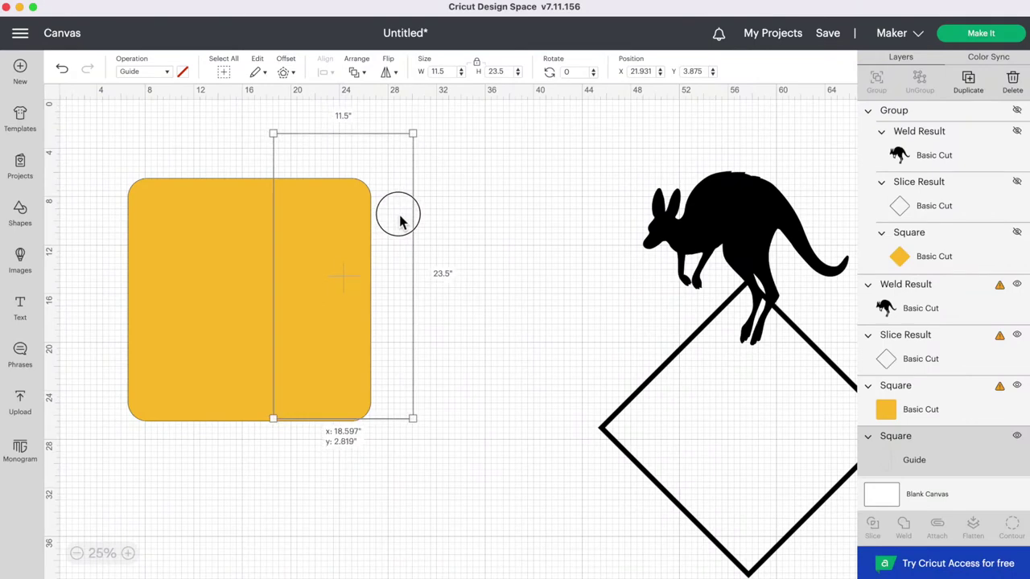
drag(452, 222, 338, 245)
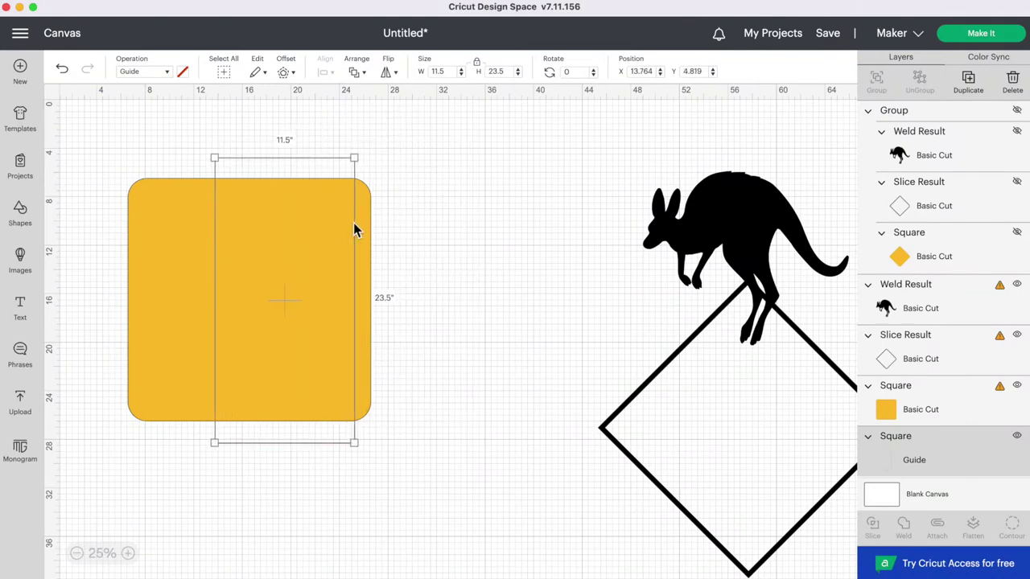
click(353, 228)
click(347, 165)
drag(346, 164, 470, 152)
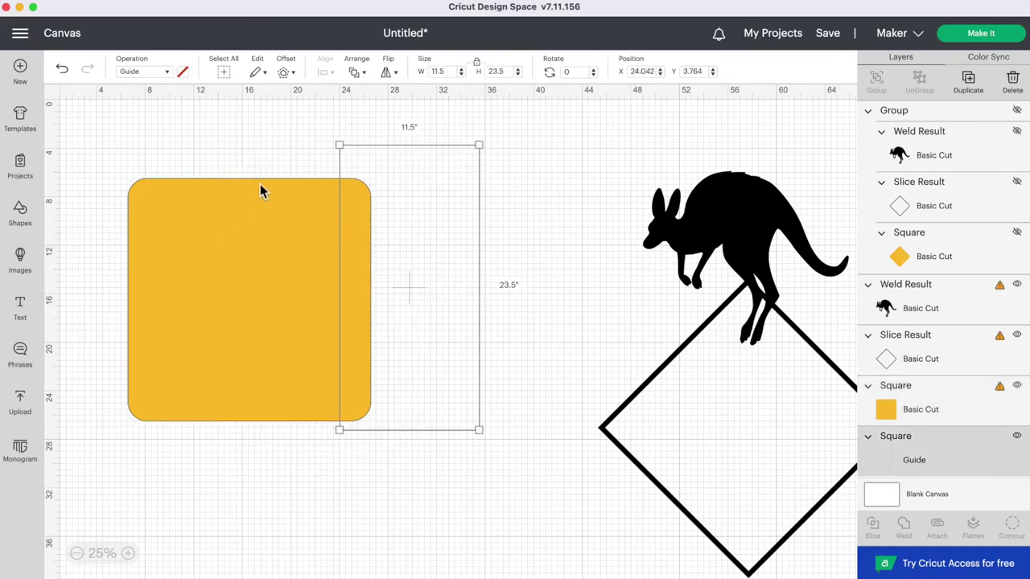
drag(421, 173, 418, 174)
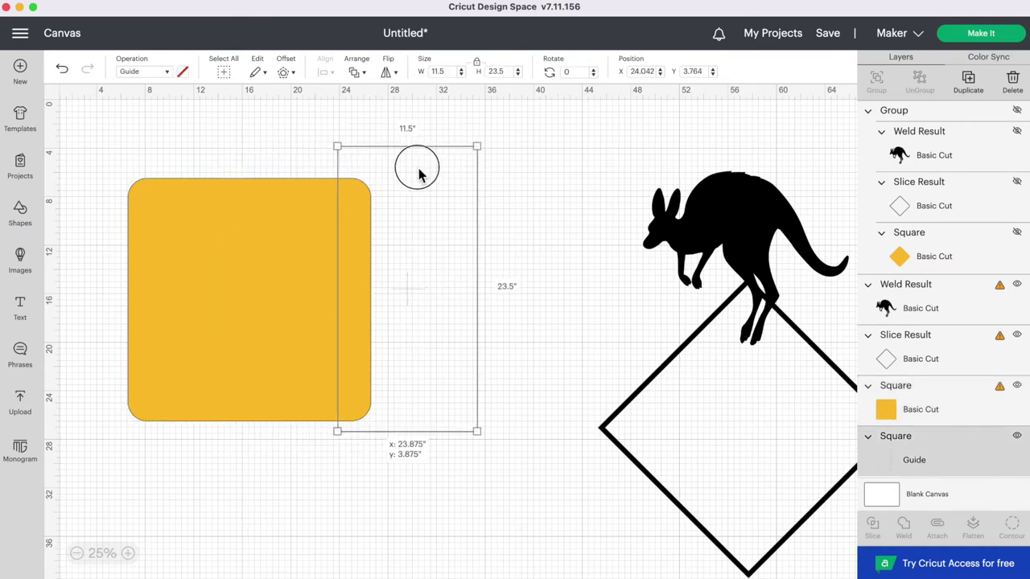
Bring the guide to the front over the yellow square and park a duplicate of it between the square and the kangaroo.
click(359, 73)
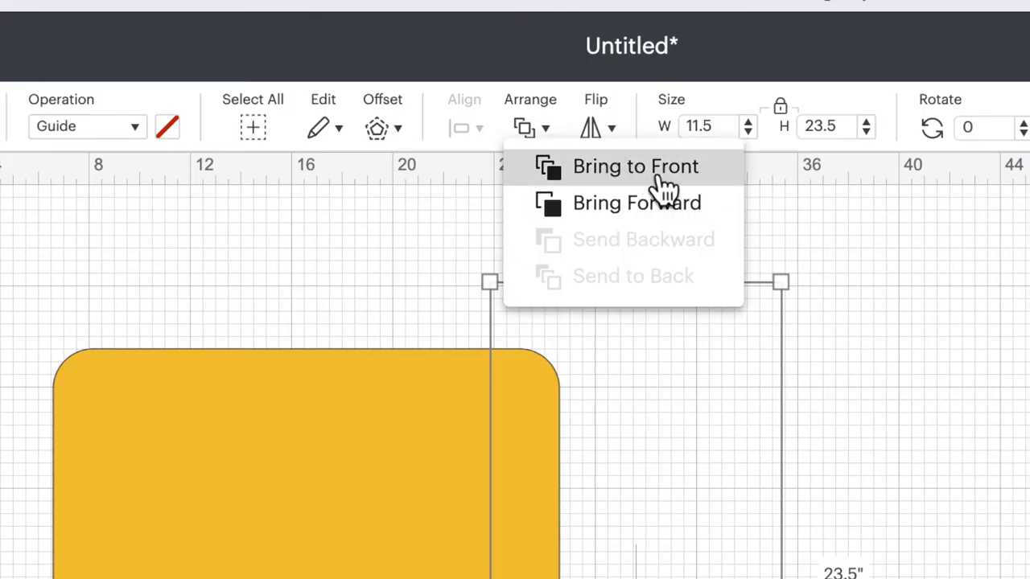
click(660, 171)
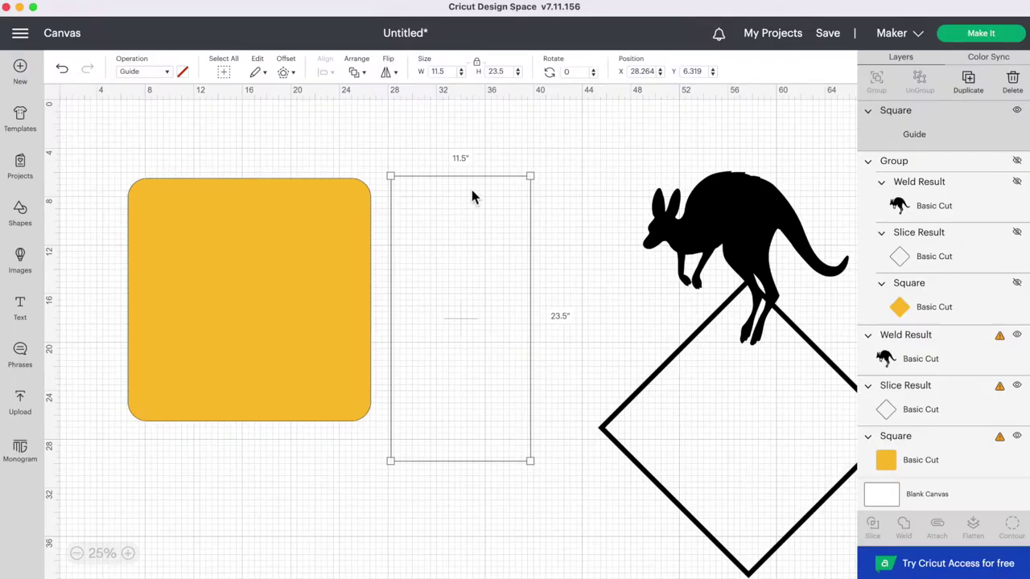
drag(473, 193, 323, 171)
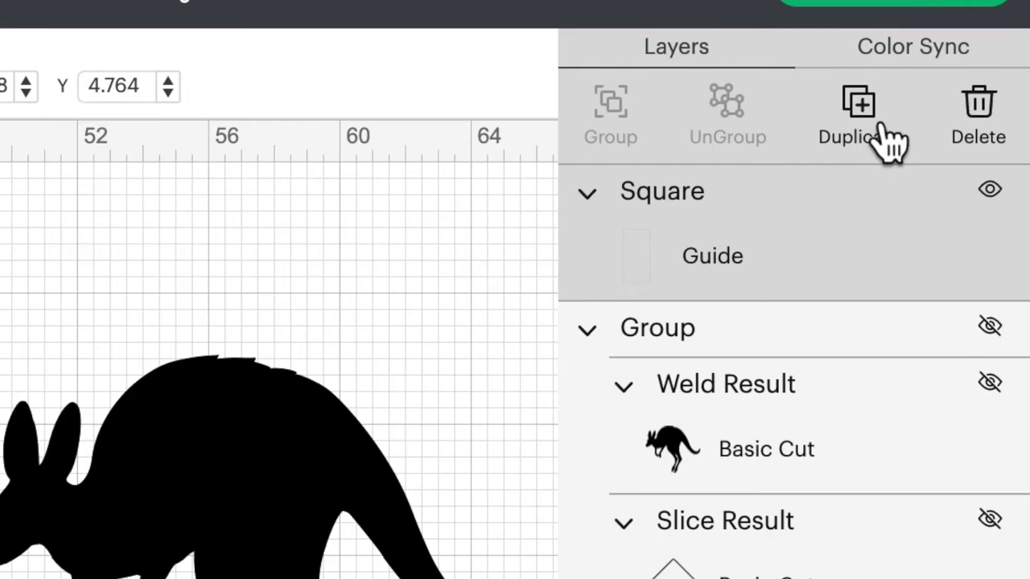
click(889, 140)
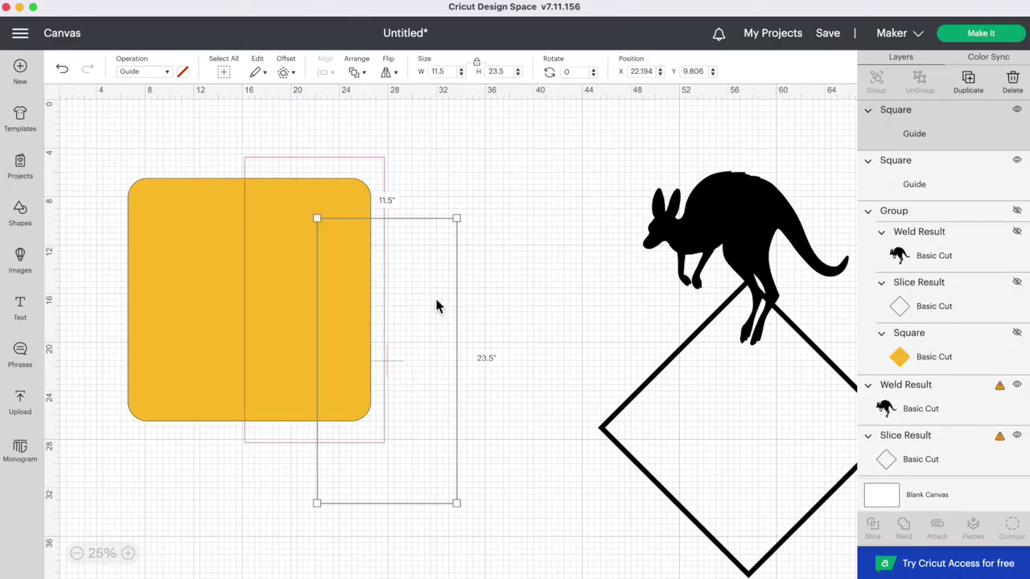
drag(437, 306, 592, 207)
Position the original guide over the left part of the yellow square and slice the square with it.
click(380, 161)
drag(373, 166, 241, 176)
click(293, 132)
drag(293, 131, 236, 246)
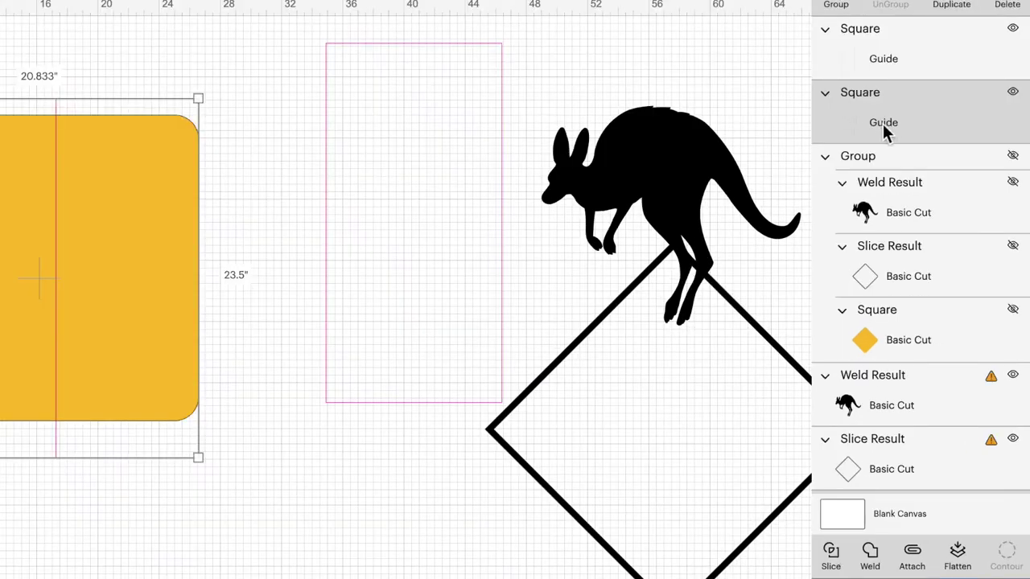
scroll(938, 154, down, 2)
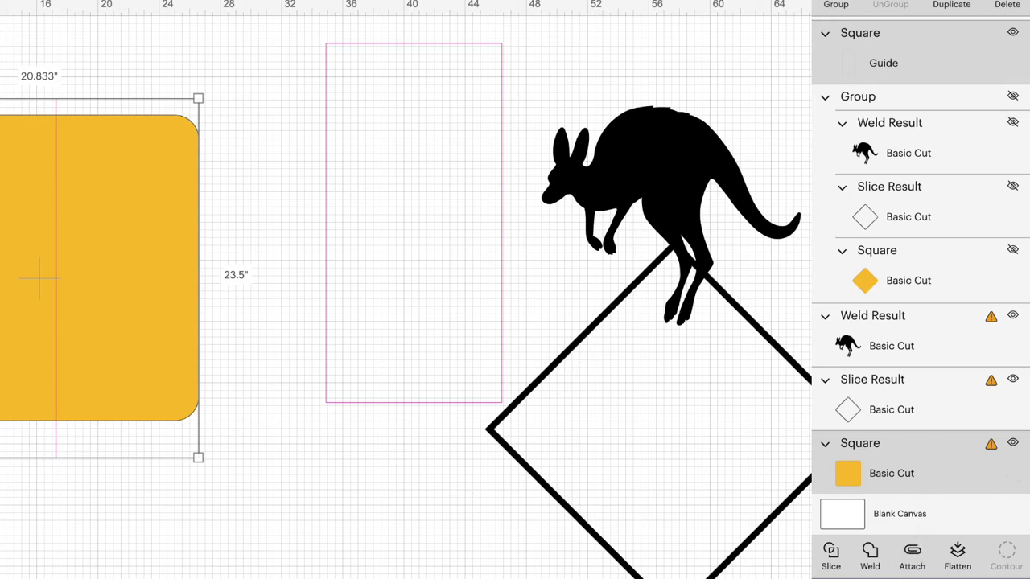
click(836, 565)
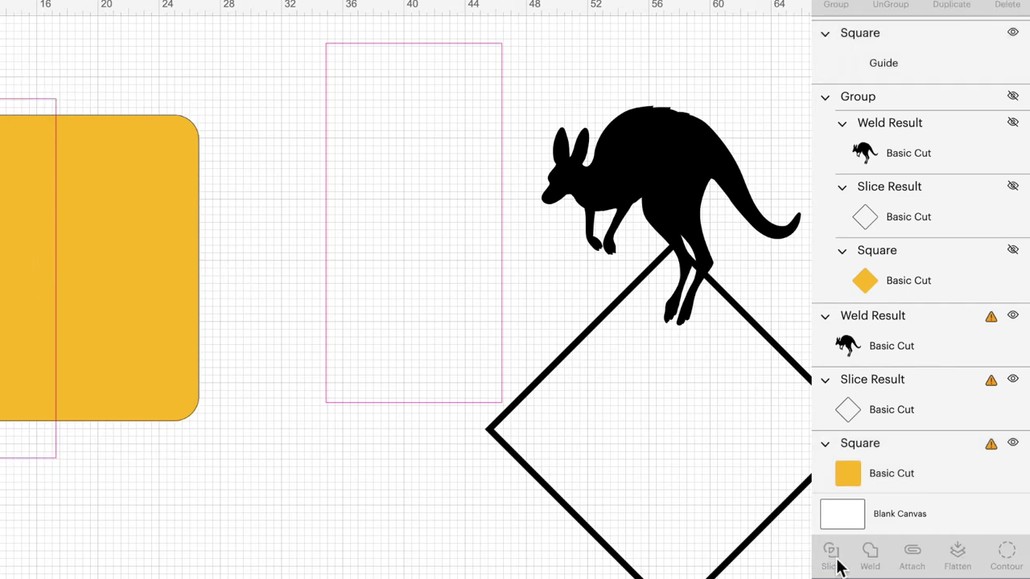
Delete the two guide shapes left over from the slice and pull the yellow square's right piece away.
drag(0, 110, 0, 70)
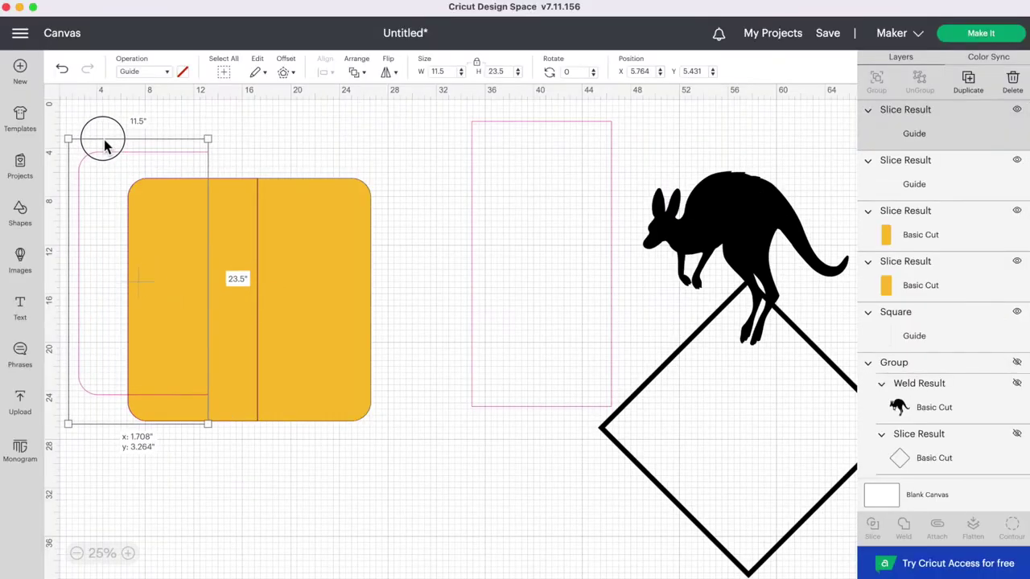
drag(109, 143, 108, 136)
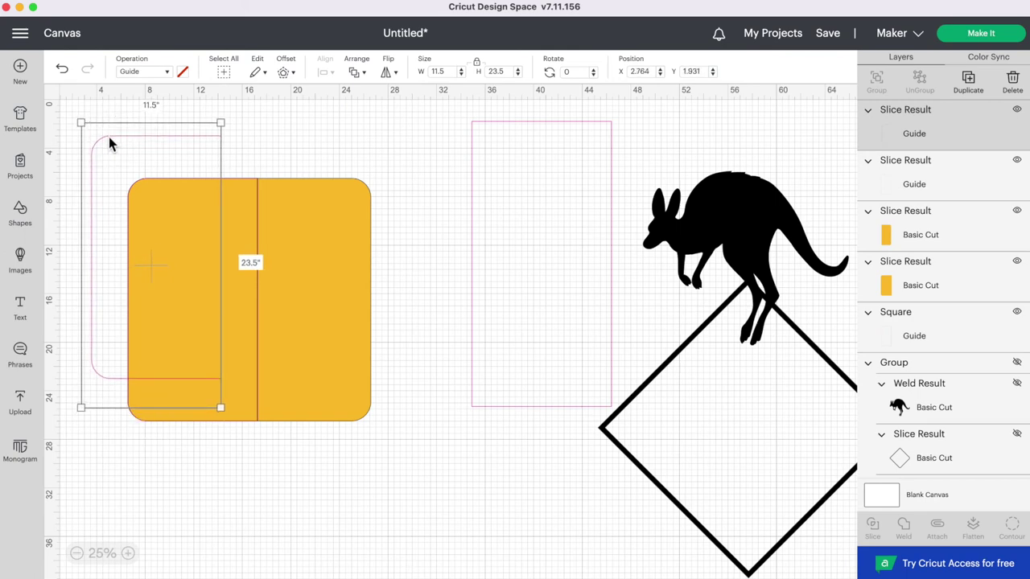
key(Delete)
click(289, 256)
drag(288, 256, 322, 251)
drag(252, 222, 219, 191)
key(Delete)
Place the two yellow pieces side by side with a narrow gap and their upper edges level.
drag(219, 230, 203, 224)
drag(338, 284, 303, 281)
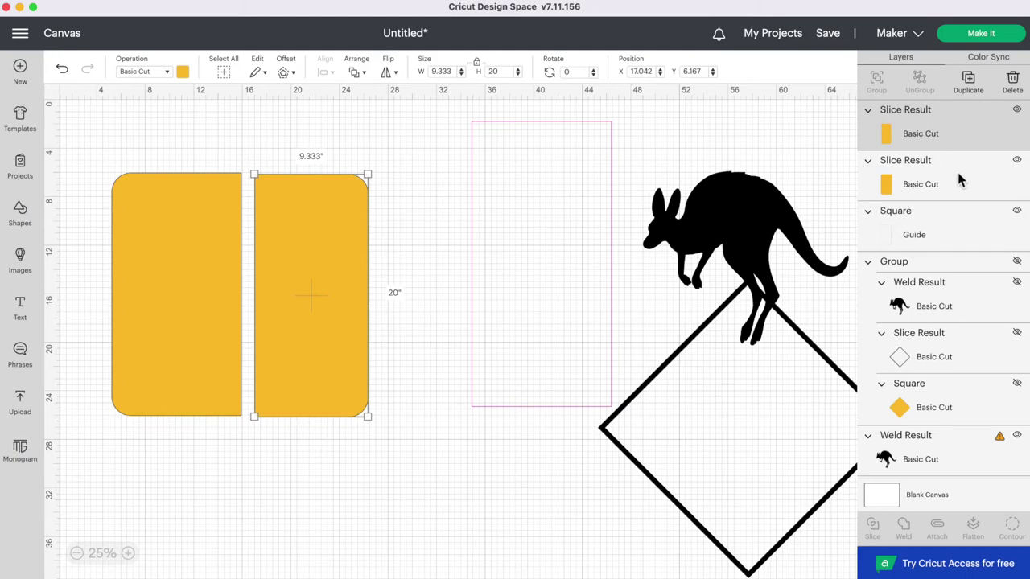
mouse_move(306, 237)
mouse_down()
mouse_move(293, 239)
mouse_move(309, 232)
mouse_up()
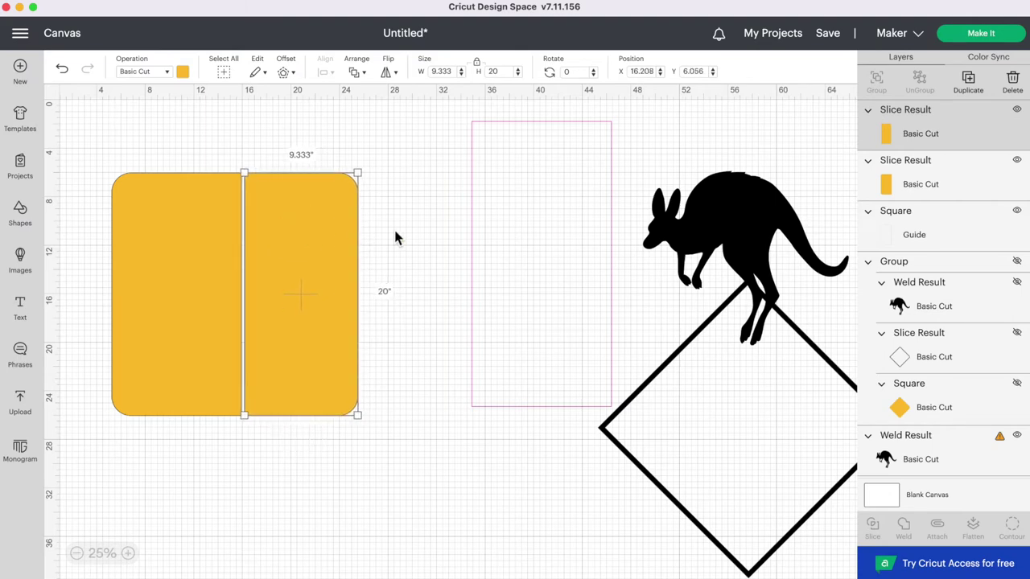
click(394, 233)
Move the kangaroo aside, bring the black frame to the open area beside the yellow pieces, and set the frame's rotation to 0 degrees.
drag(689, 340, 727, 284)
drag(686, 360, 488, 223)
drag(581, 75, 533, 76)
key(Return)
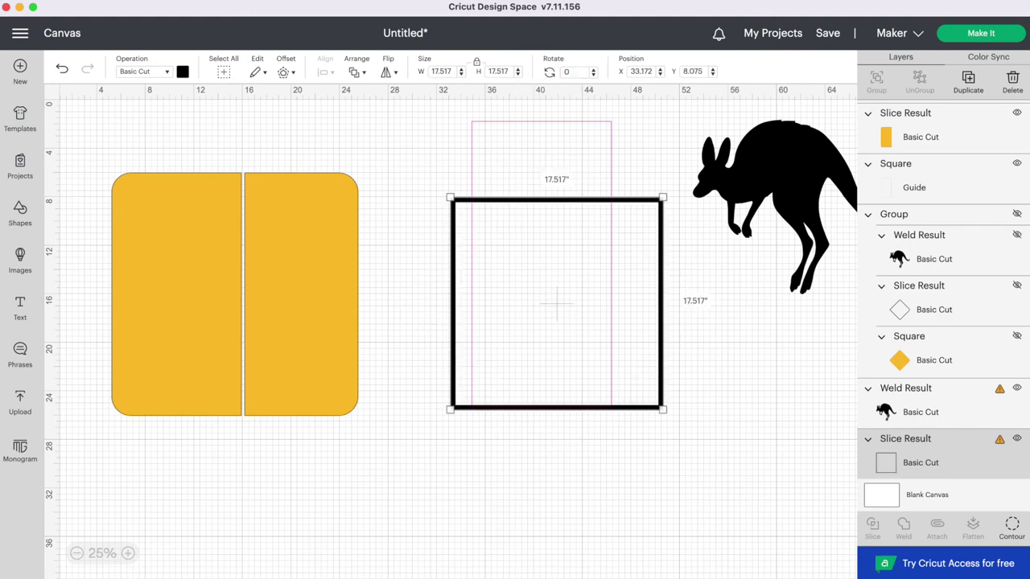
Move the guide over the left part of the black frame and park a duplicate of it below the kangaroo.
drag(586, 123, 552, 163)
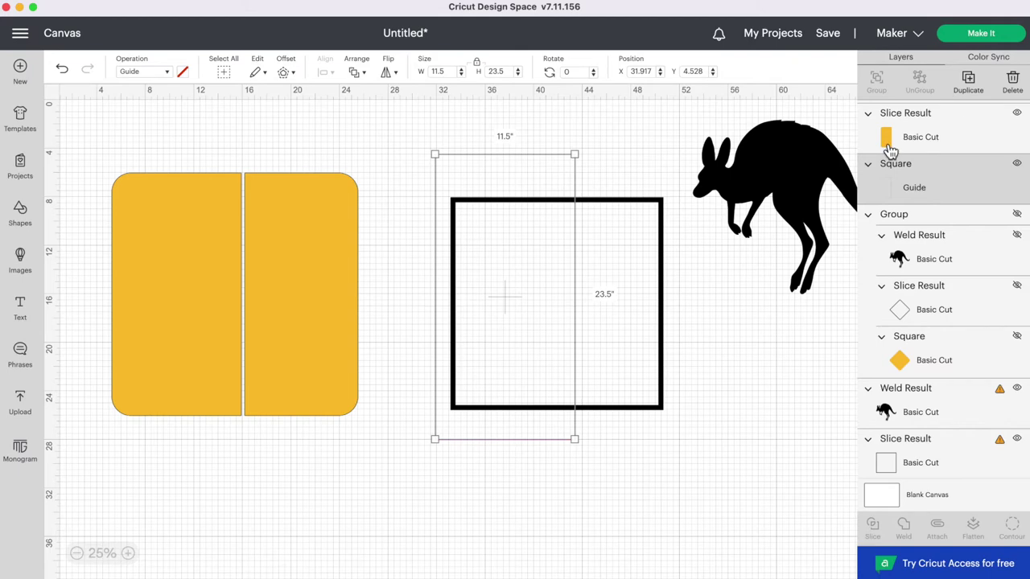
key(super+d)
drag(655, 295, 789, 382)
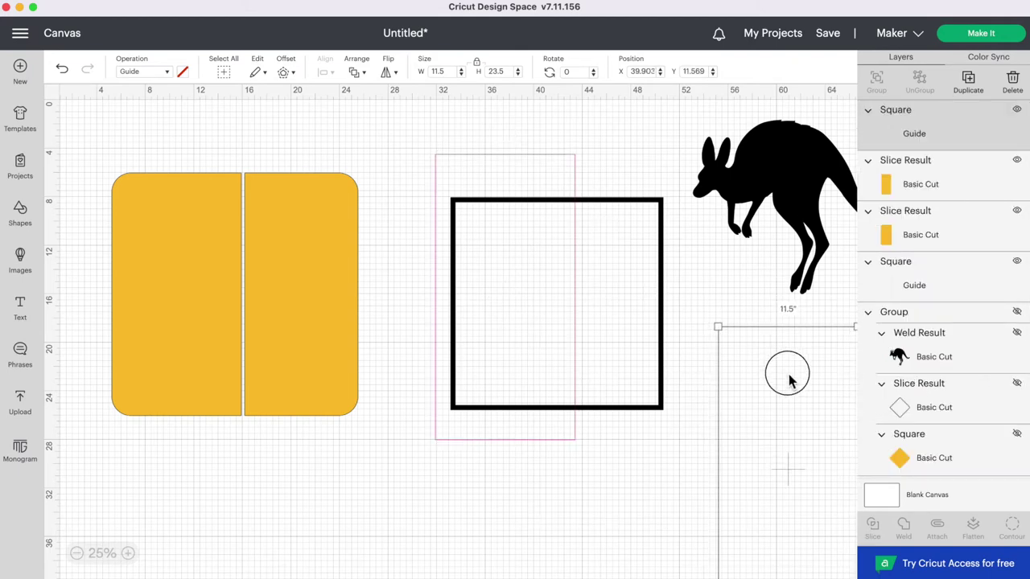
Shift the guide so its right edge crosses the black frame about 10.7 inches from the frame's left side.
click(463, 186)
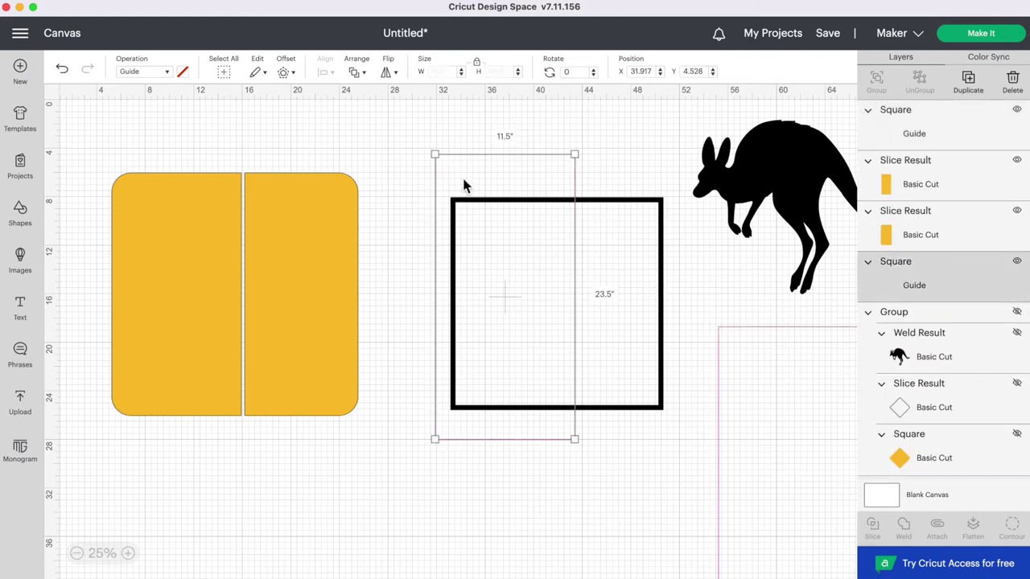
drag(467, 174, 424, 178)
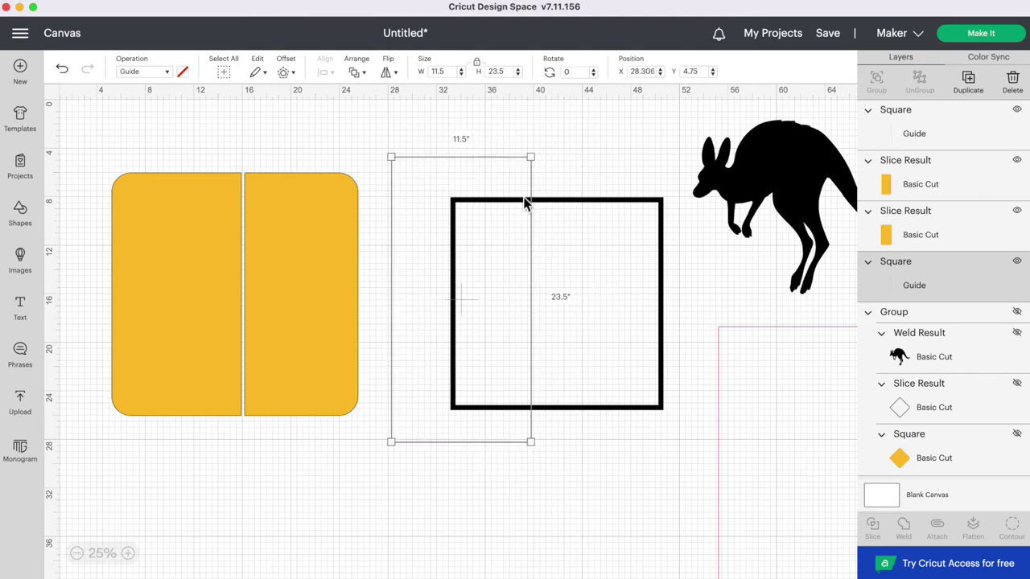
click(459, 150)
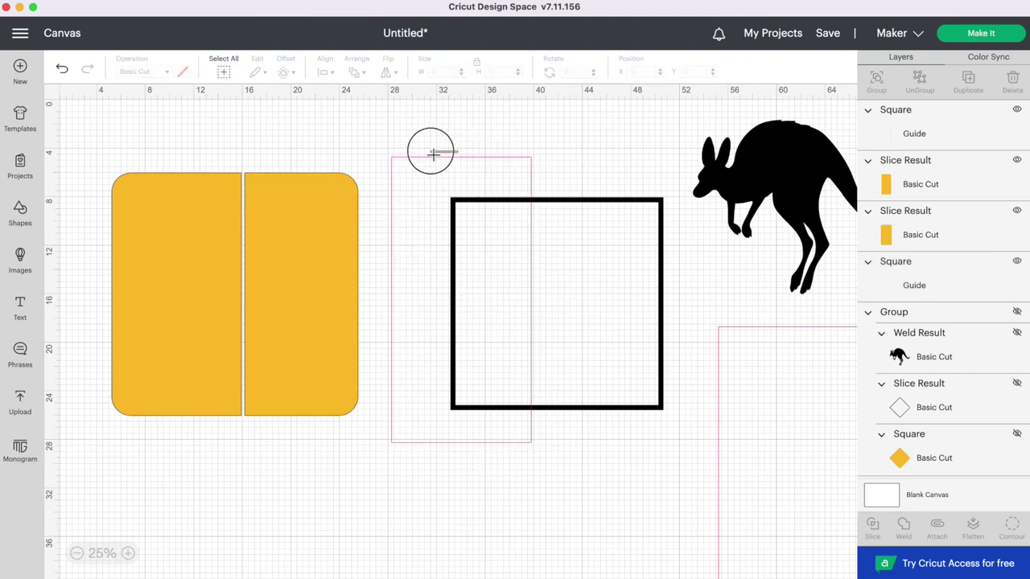
drag(453, 169, 470, 168)
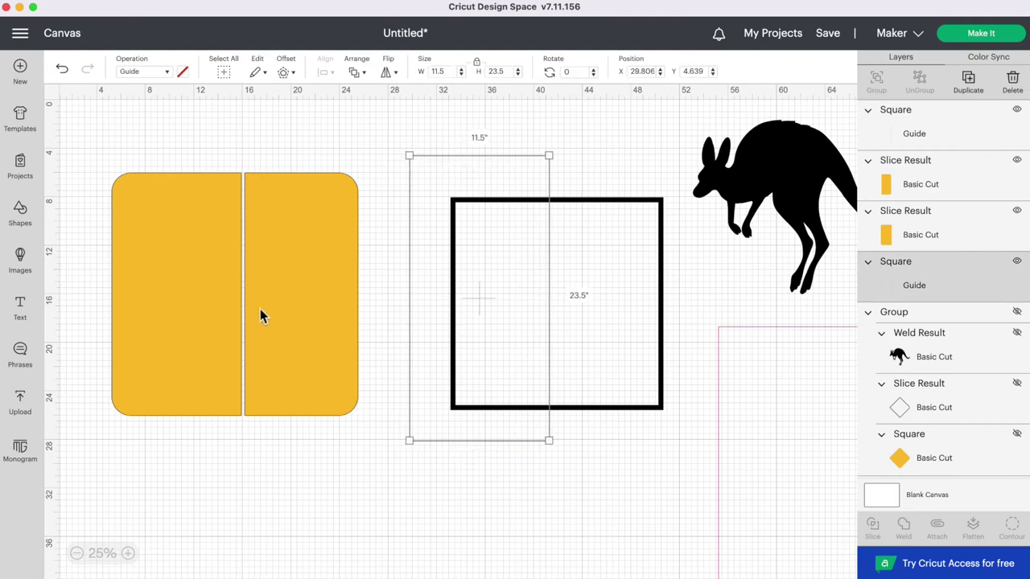
click(448, 154)
drag(451, 164, 482, 176)
Slice the black frame with the guide and delete the leftover guide shapes.
click(419, 152)
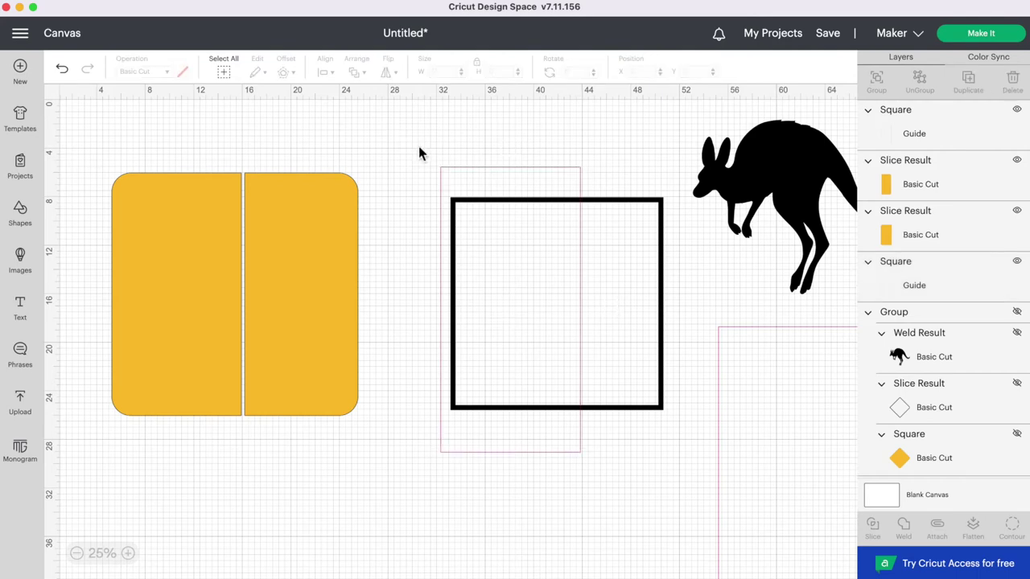
drag(419, 138, 508, 246)
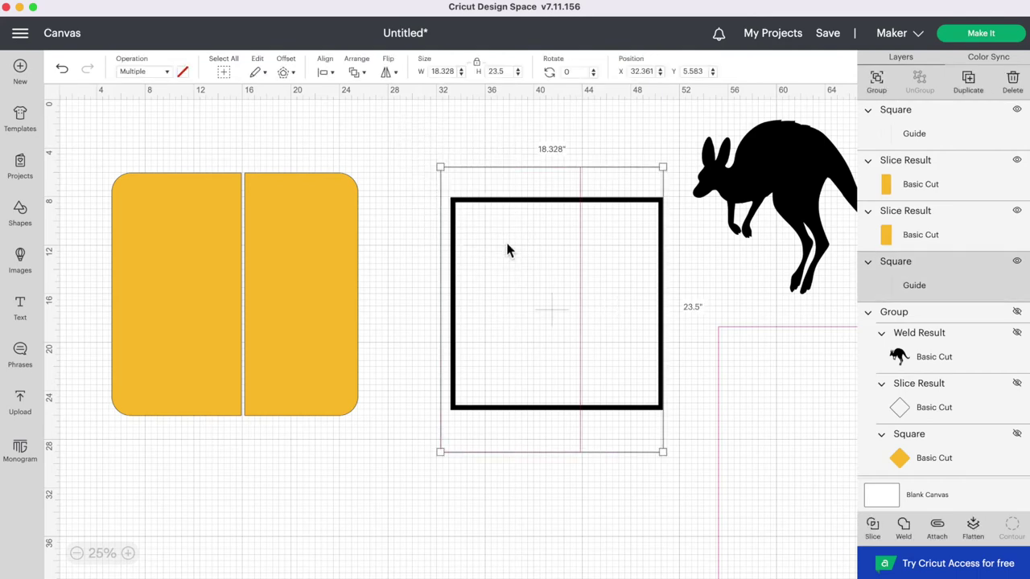
click(877, 537)
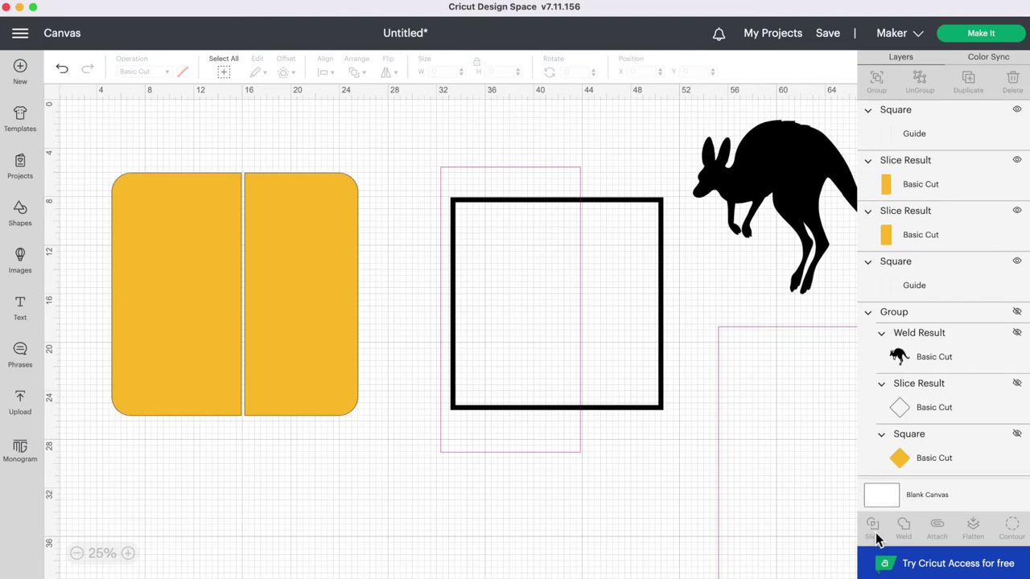
drag(488, 166, 485, 177)
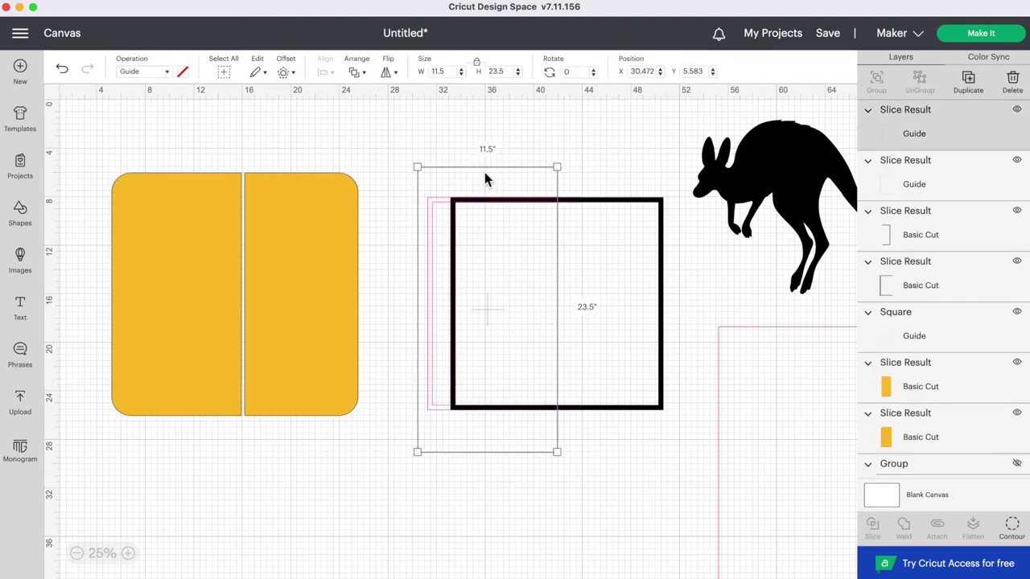
key(Delete)
click(482, 207)
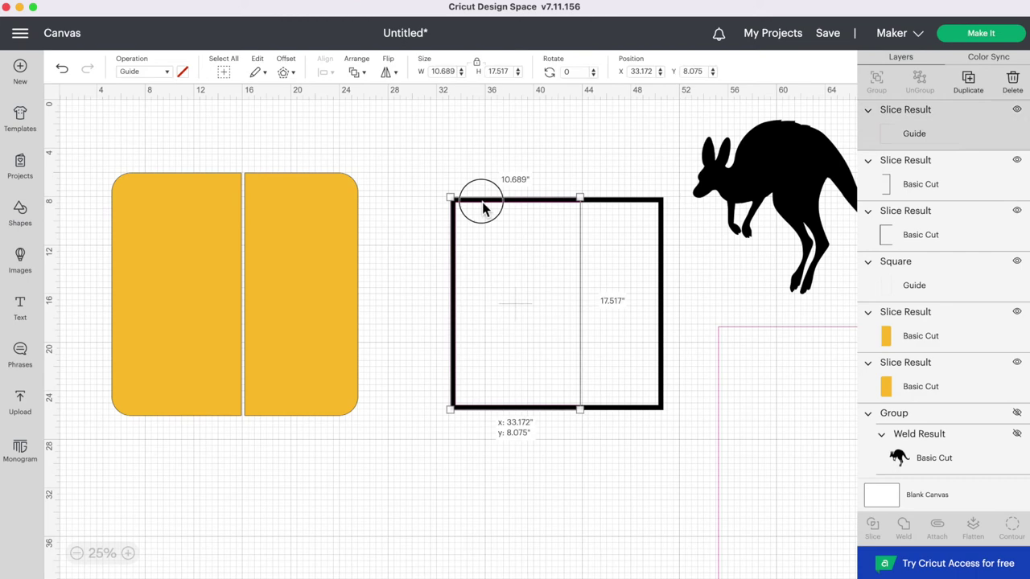
Move both black frame pieces onto the yellow pieces and bring the kangaroo into the freed canvas area.
drag(497, 207, 173, 202)
drag(660, 201, 340, 199)
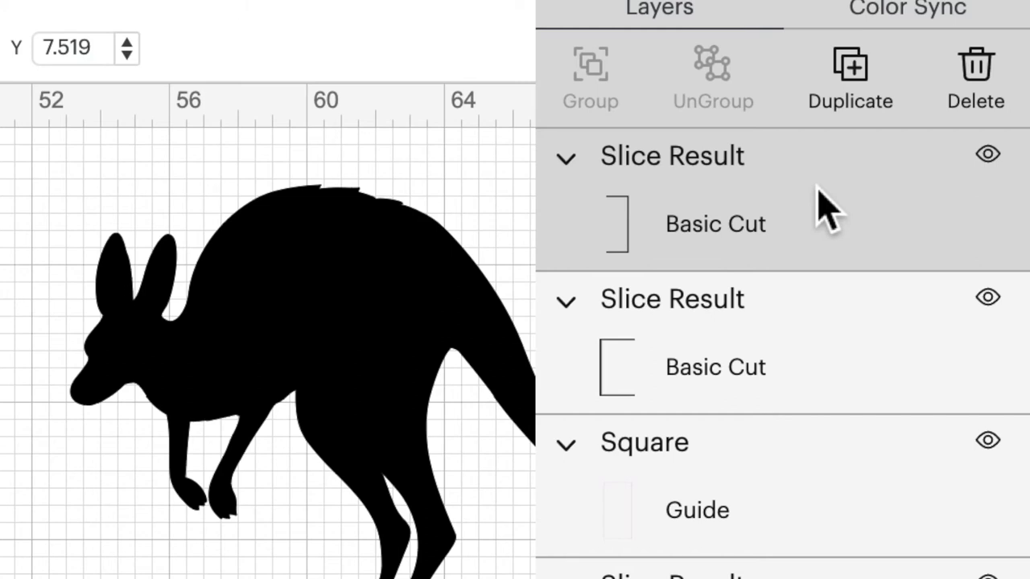
drag(302, 350, 0, 455)
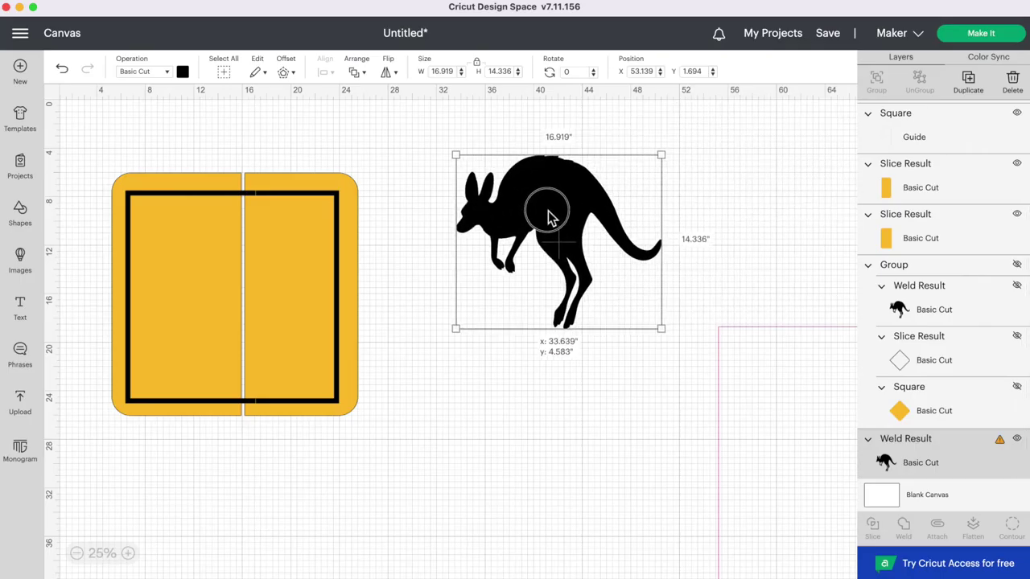
drag(547, 216, 540, 213)
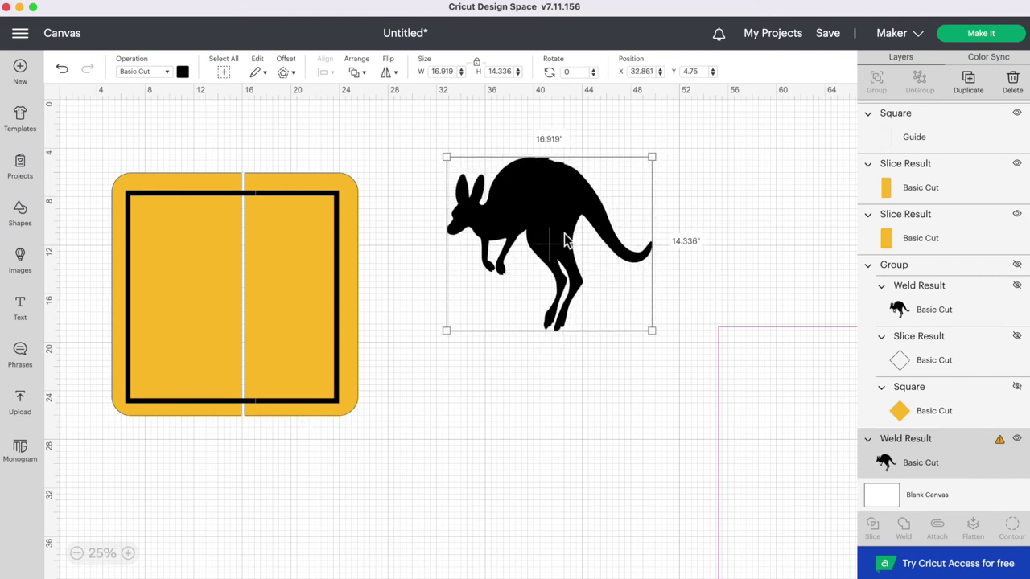
Move the spare guide over the kangaroo and set its rotation to 90 degrees.
drag(737, 329, 550, 138)
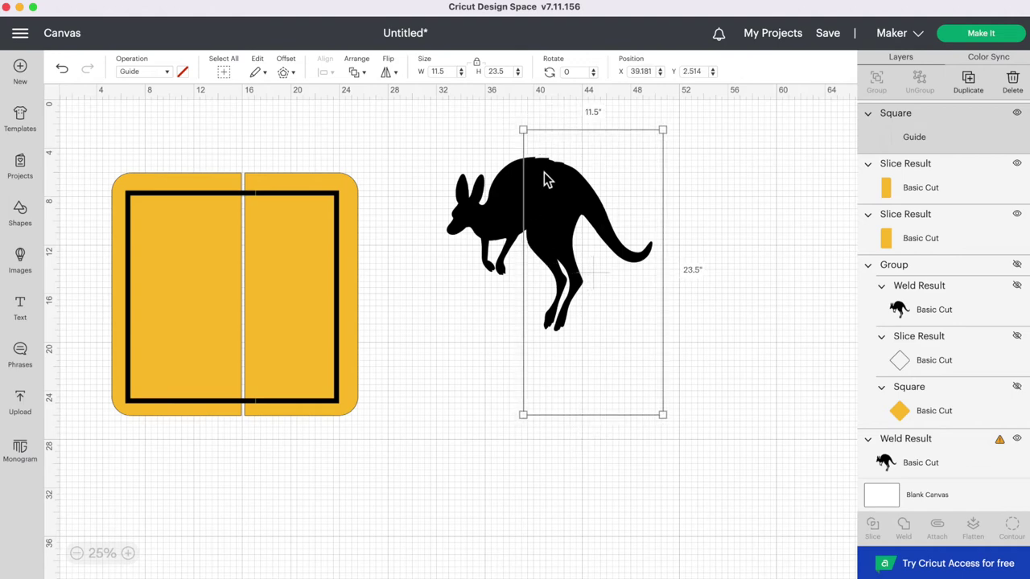
click(555, 72)
text(90)
key(Return)
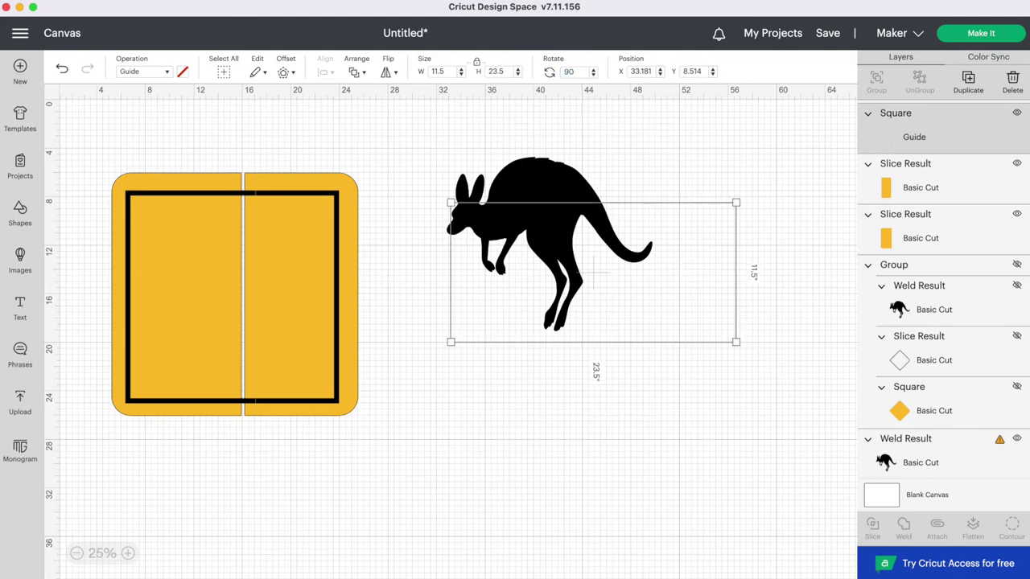
Position the horizontal guide over the kangaroo's head, body and tail with its lower edge crossing the legs.
drag(725, 209, 688, 147)
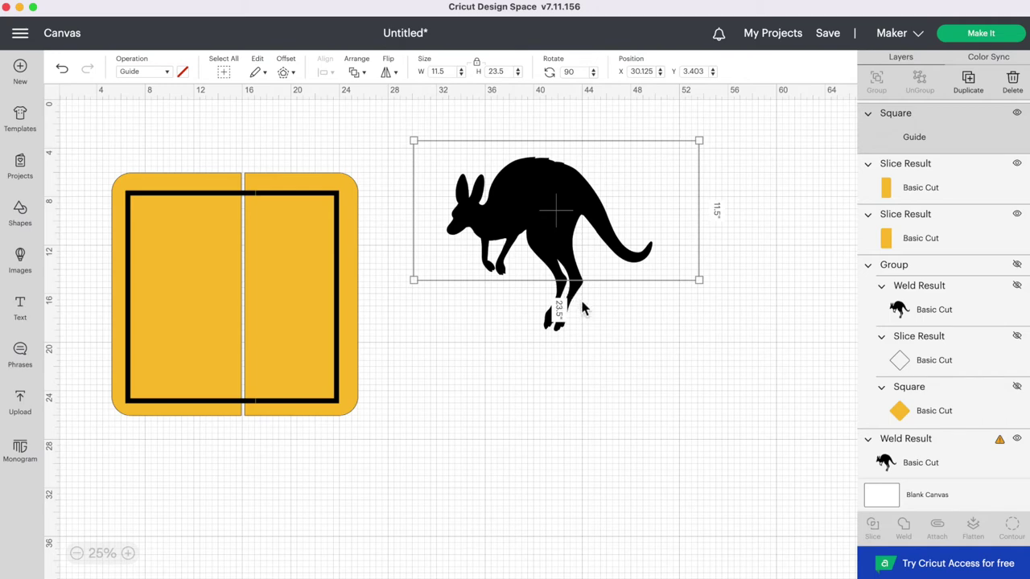
drag(683, 280, 688, 293)
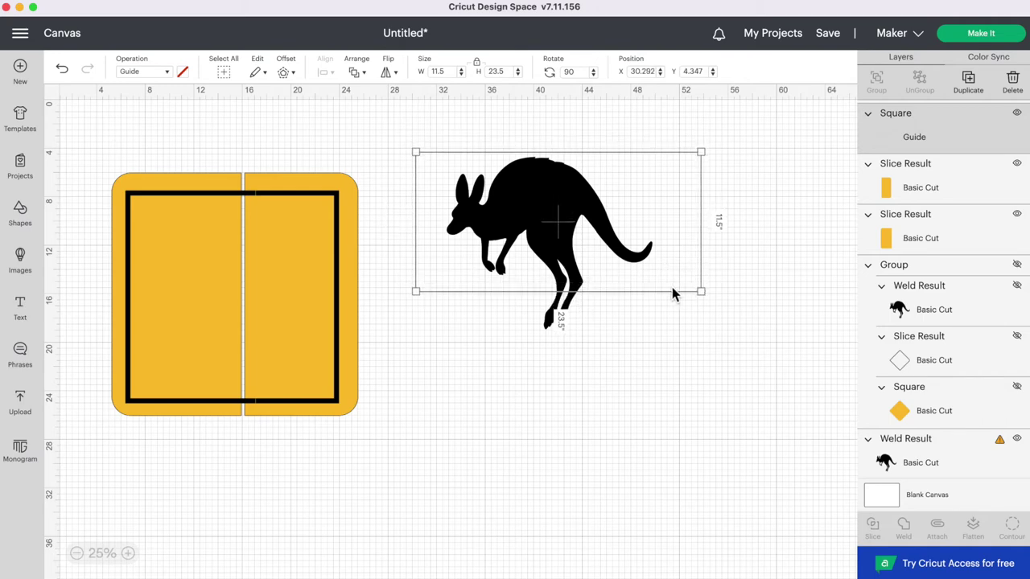
click(619, 378)
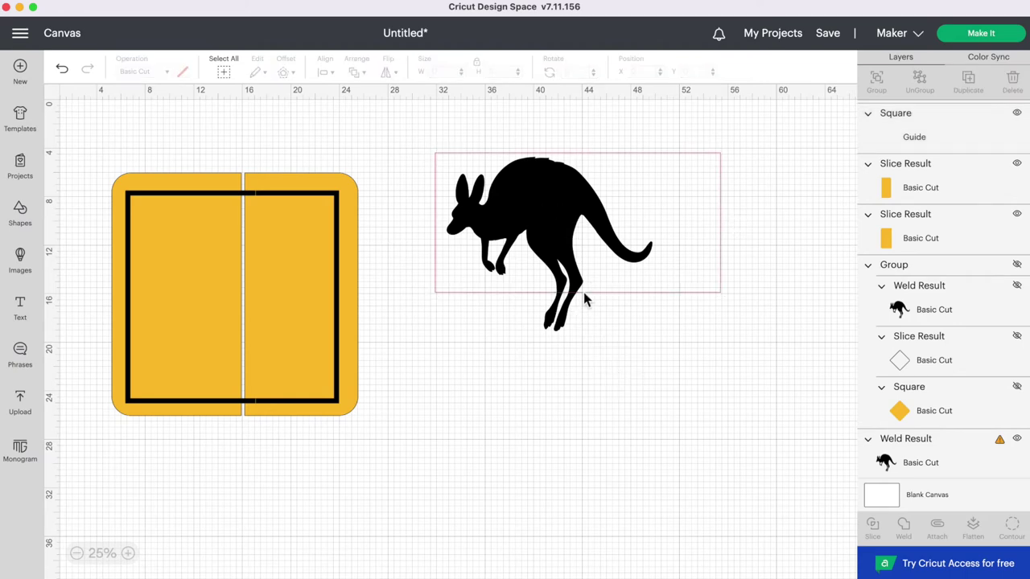
Slice the kangaroo with the horizontal guide and delete the leftover guide shapes.
click(661, 412)
drag(661, 412, 526, 231)
click(880, 540)
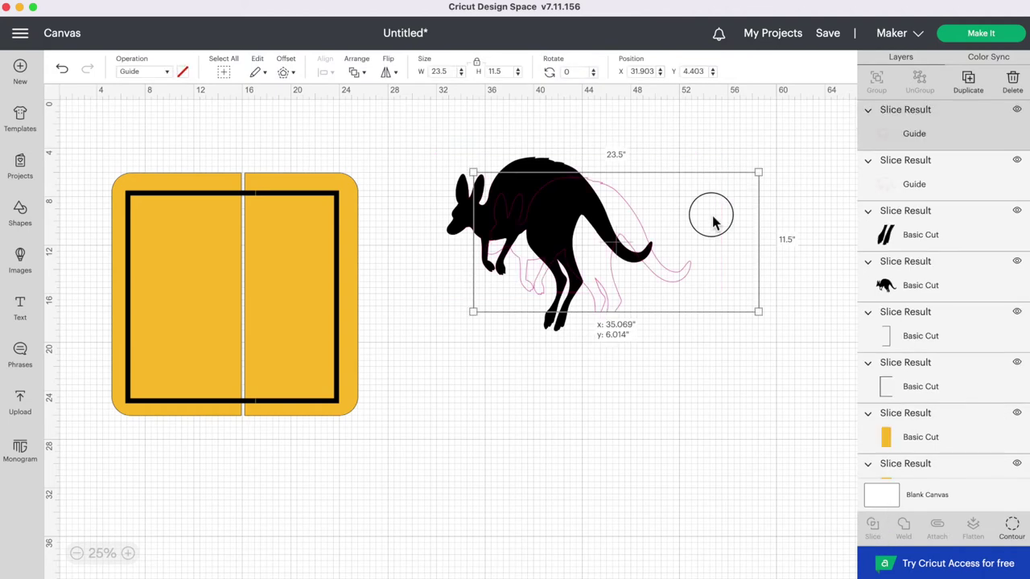
click(712, 217)
Move the kangaroo's body onto the yellow sign and line up the lower-leg piece just below its cut legs.
drag(553, 214, 258, 265)
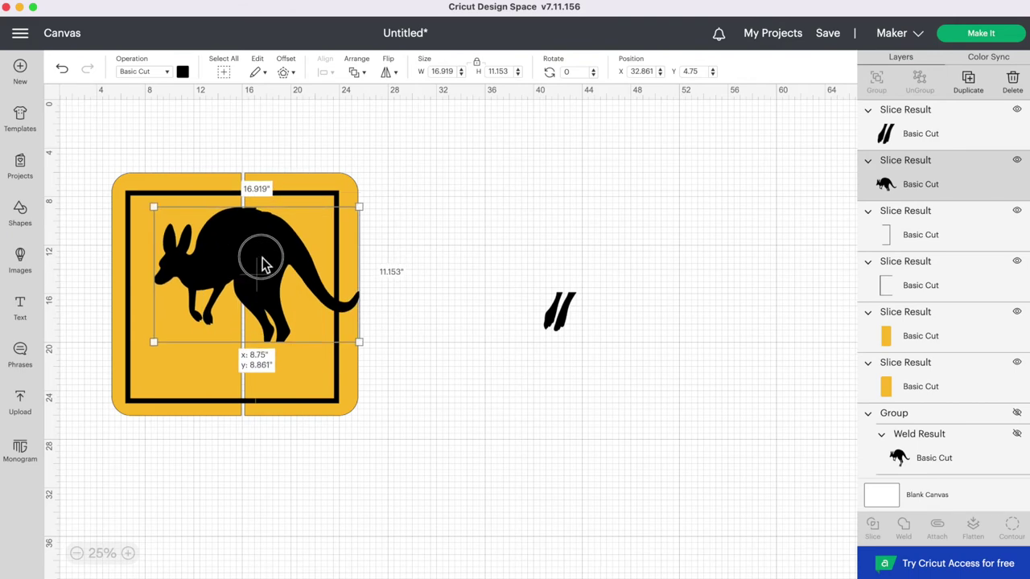
click(555, 316)
drag(555, 315, 294, 377)
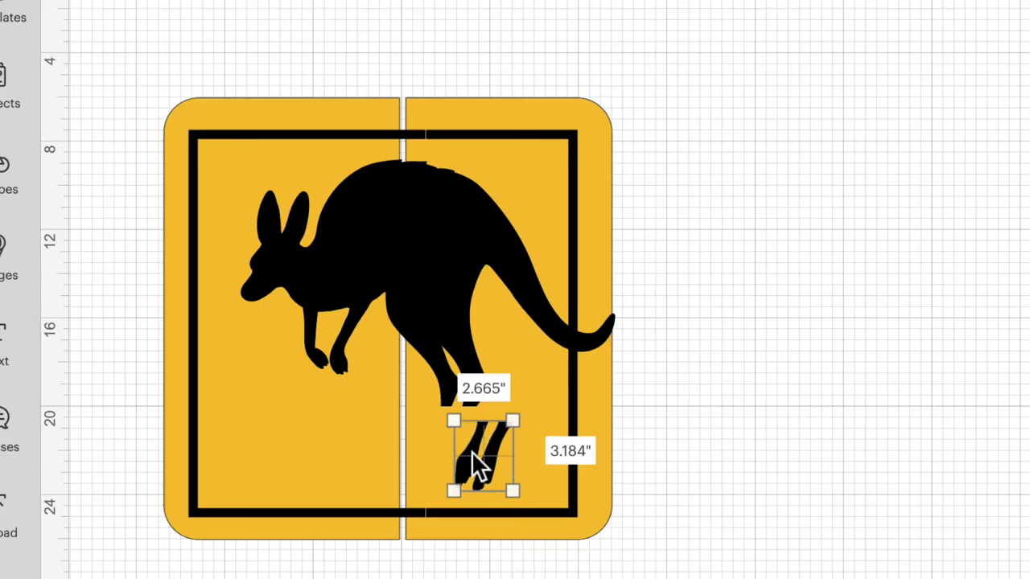
drag(487, 457, 457, 455)
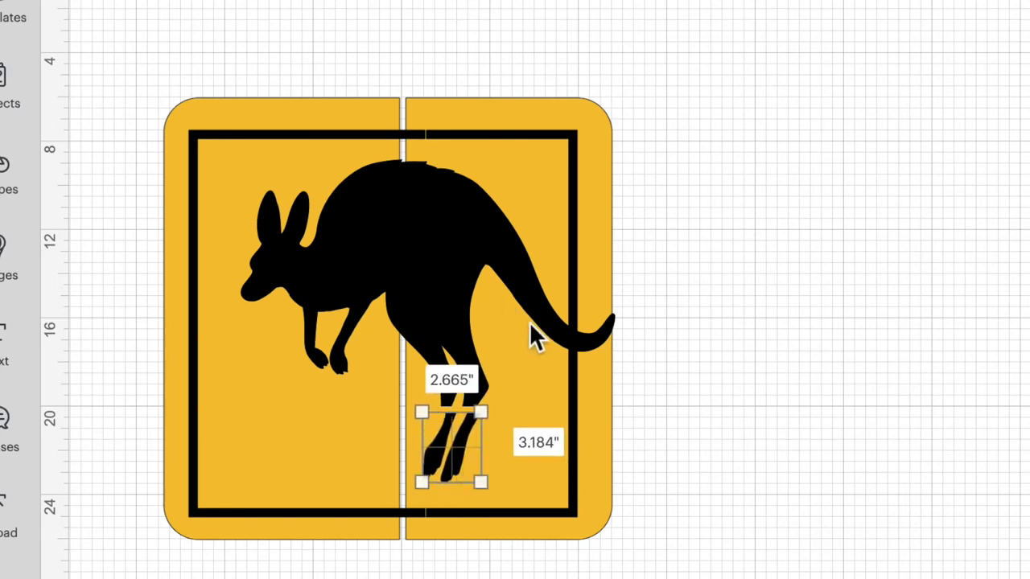
click(452, 249)
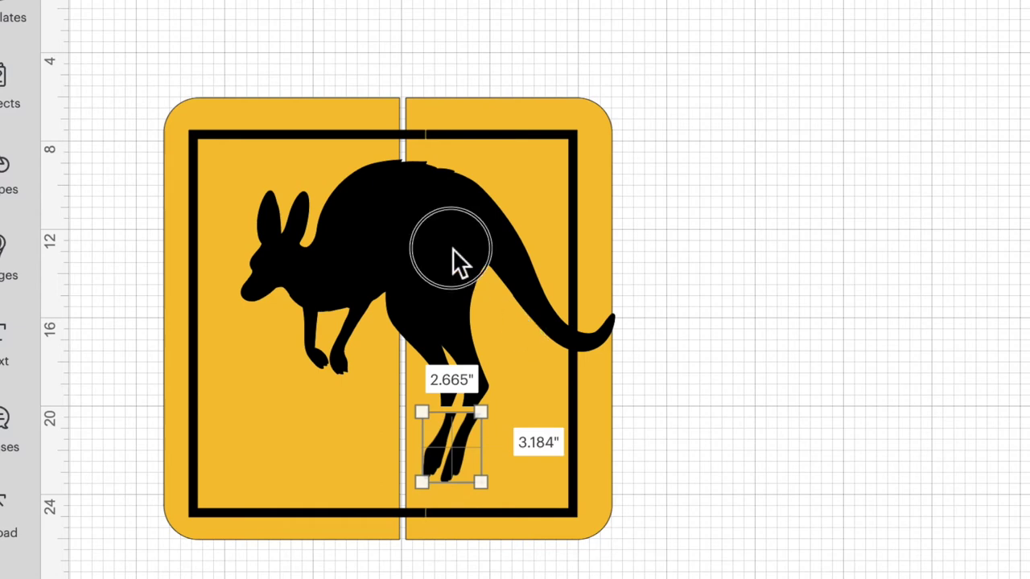
click(456, 466)
drag(446, 455, 446, 453)
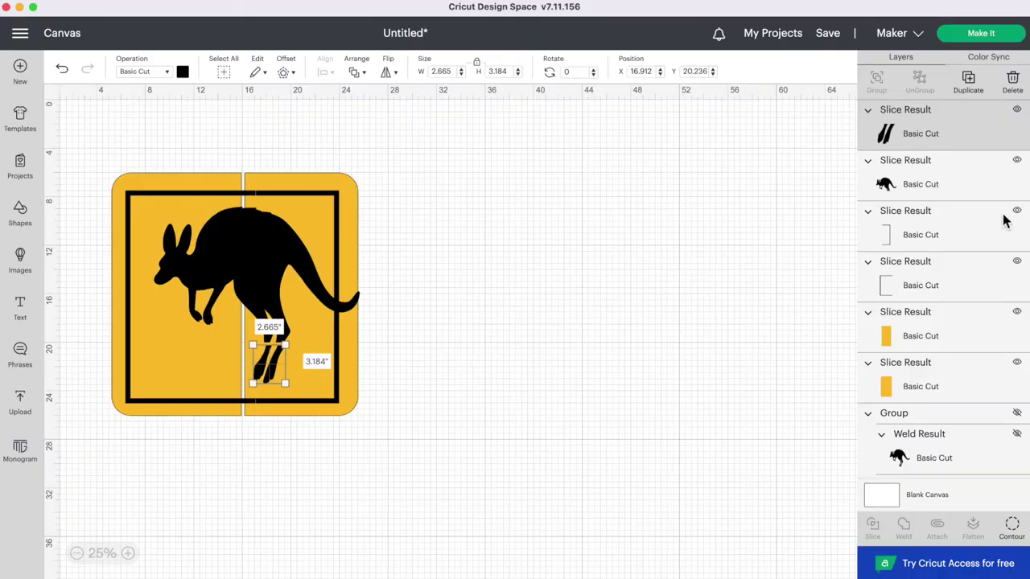
Send the project to mat preparation, accept the larger mat, and review the prepared mats.
click(983, 34)
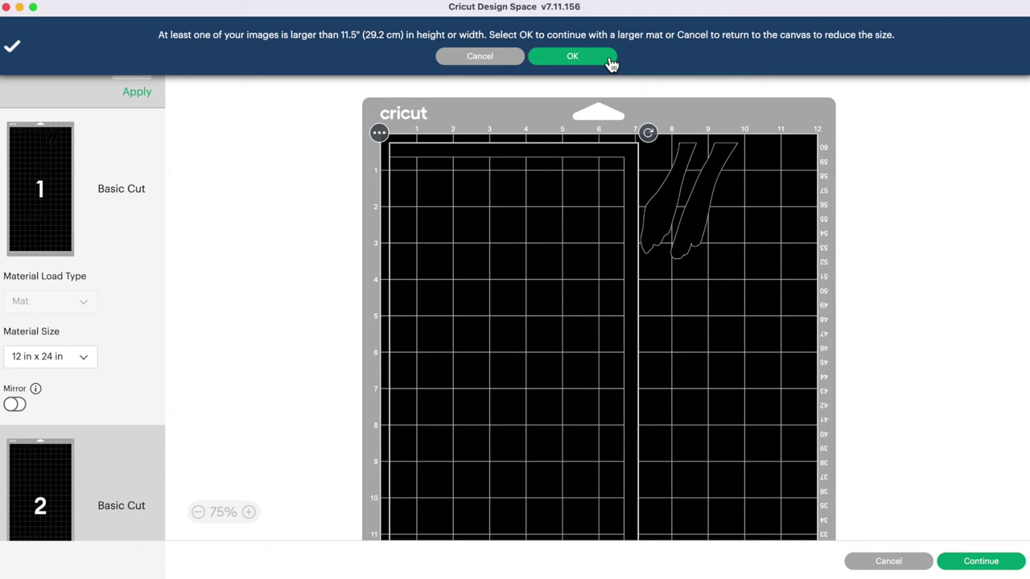
click(610, 60)
scroll(135, 201, down, 5)
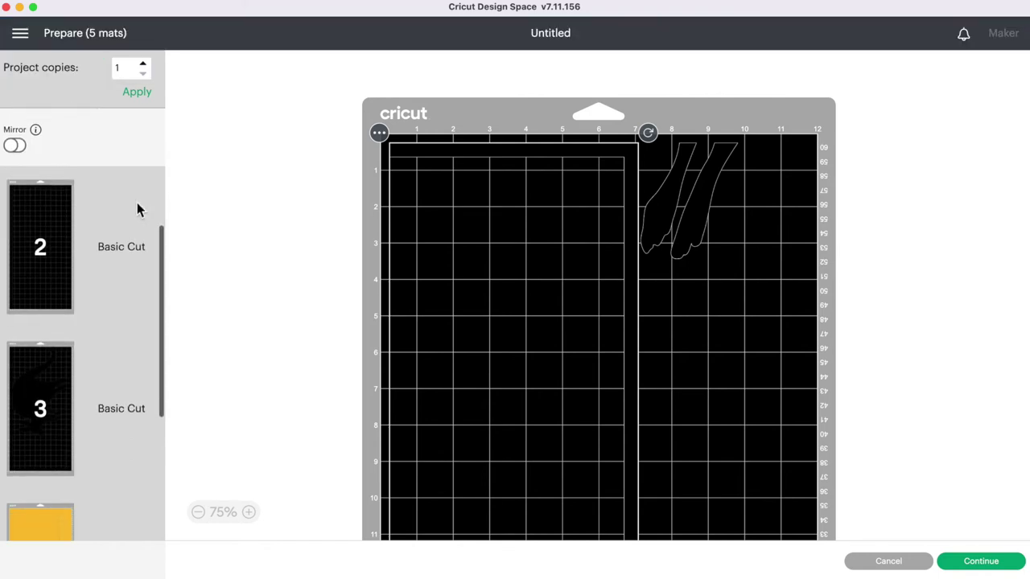
scroll(137, 204, down, 5)
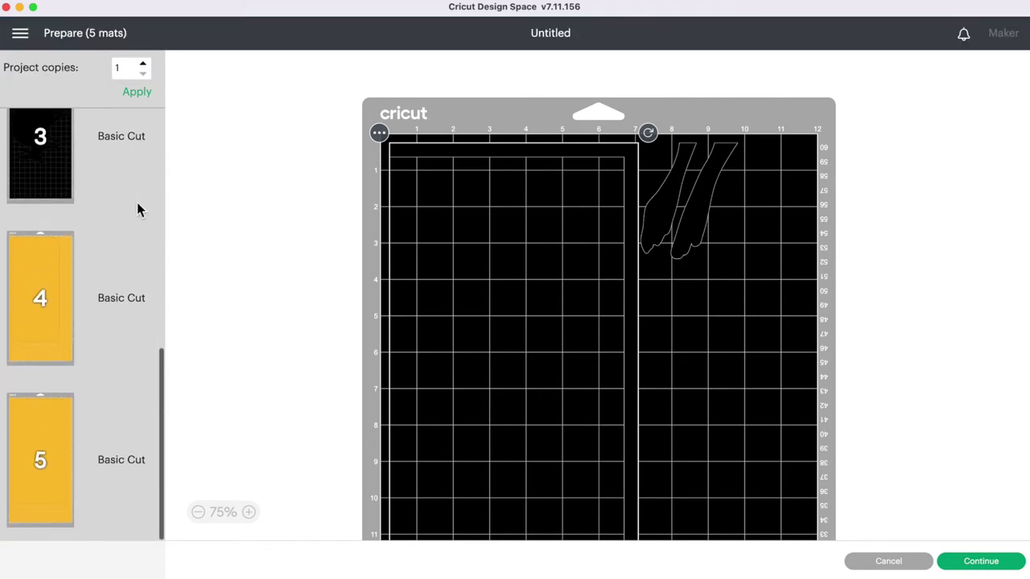
scroll(137, 205, up, 10)
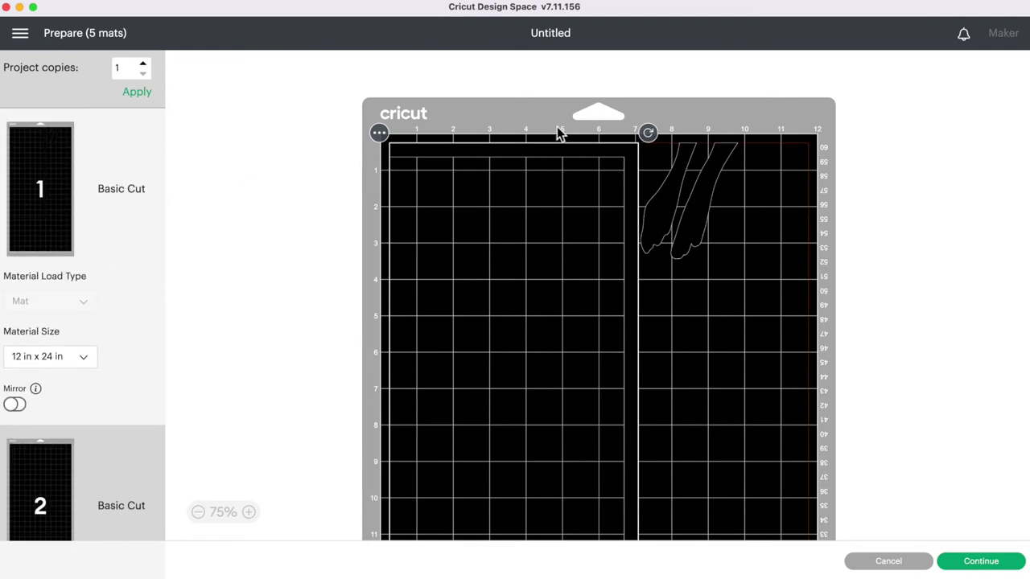
Move the lower-leg piece on the first mat into the empty space inside the black frame piece.
click(708, 202)
drag(711, 203, 453, 227)
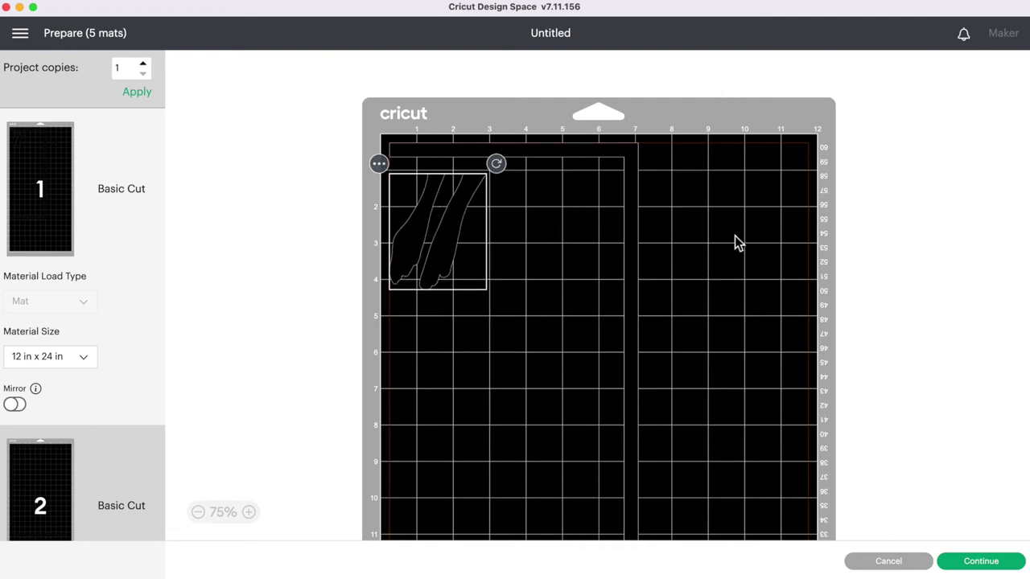
scroll(735, 243, down, 5)
scroll(701, 374, up, 5)
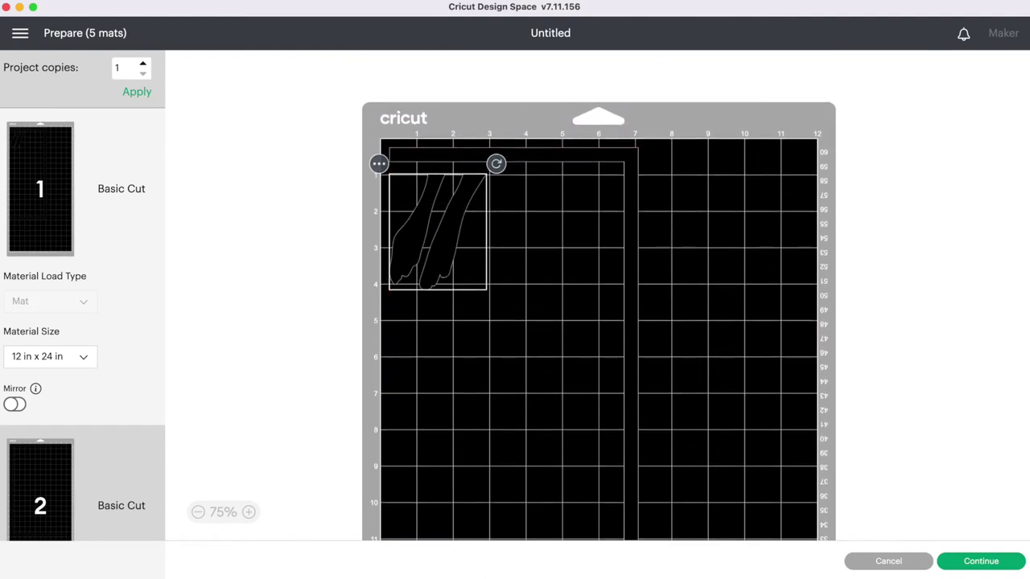
Continue to the base material setup and preview the yellow mats.
click(1006, 571)
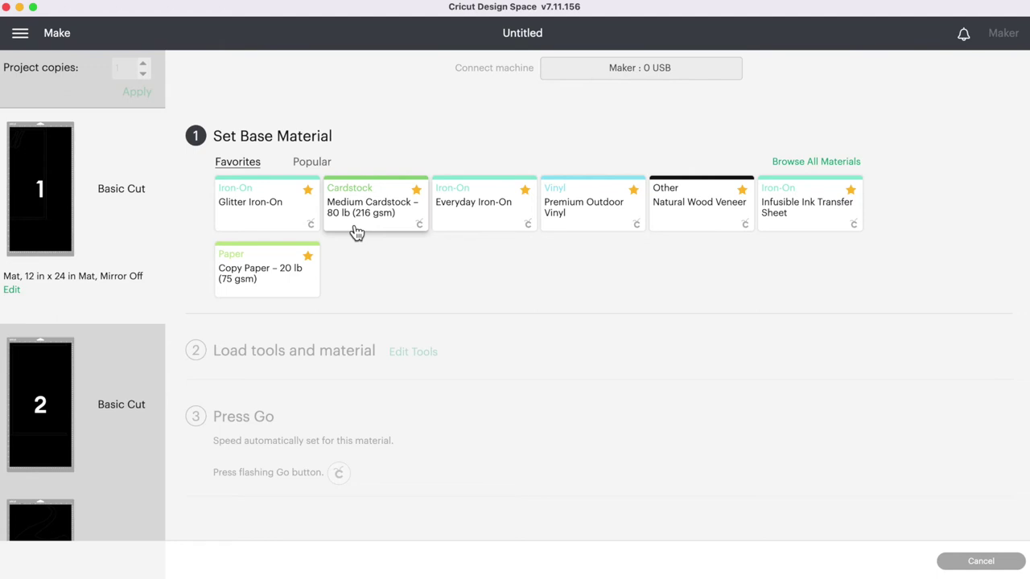
scroll(58, 372, down, 5)
mouse_move(55, 422)
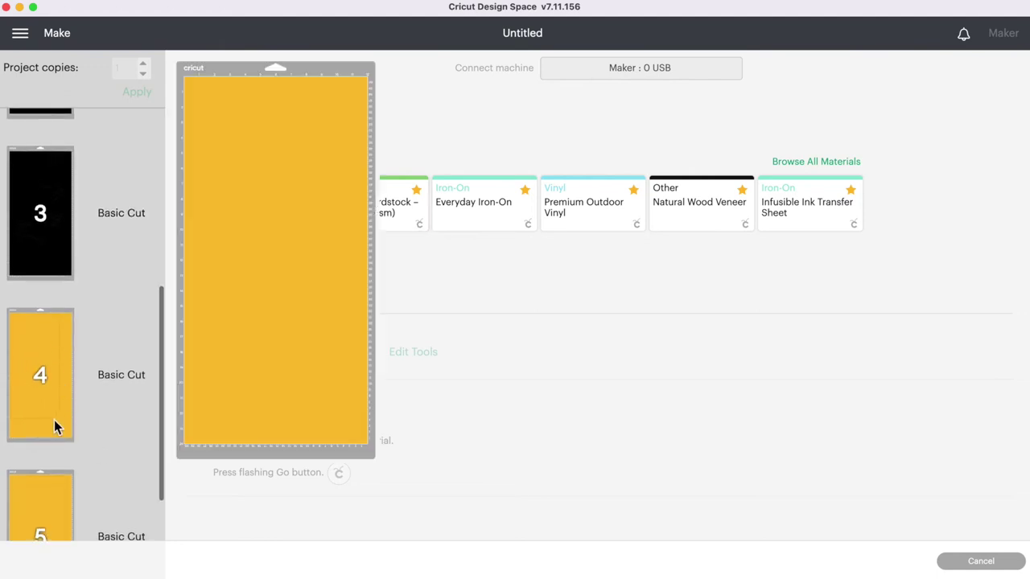
scroll(55, 420, down, 1)
scroll(54, 420, down, 2)
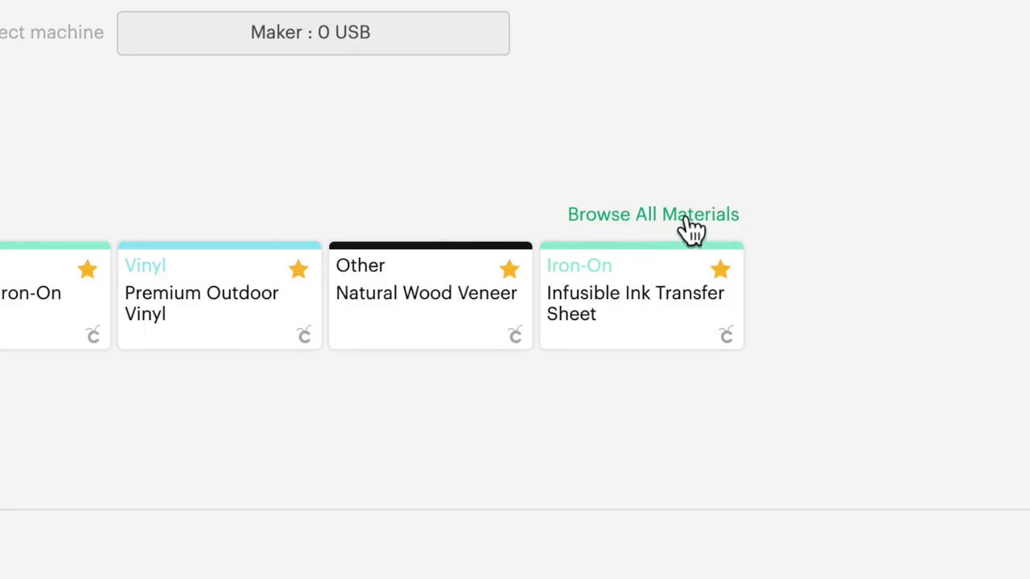
Search all materials for "poster", close the list without choosing one, and set the base material to Medium Cardstock – 80 lb (216 gsm).
click(688, 218)
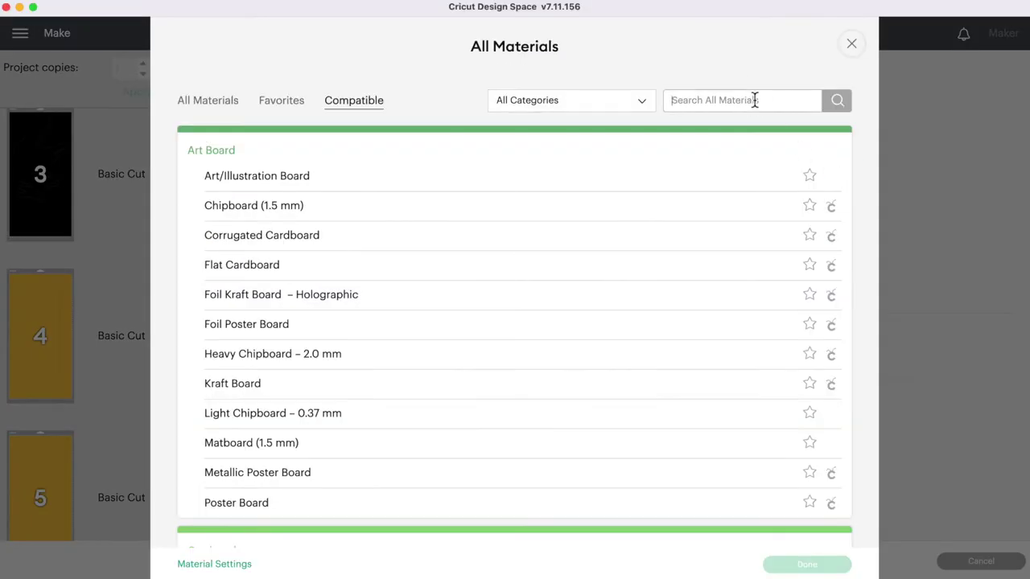
text(poster)
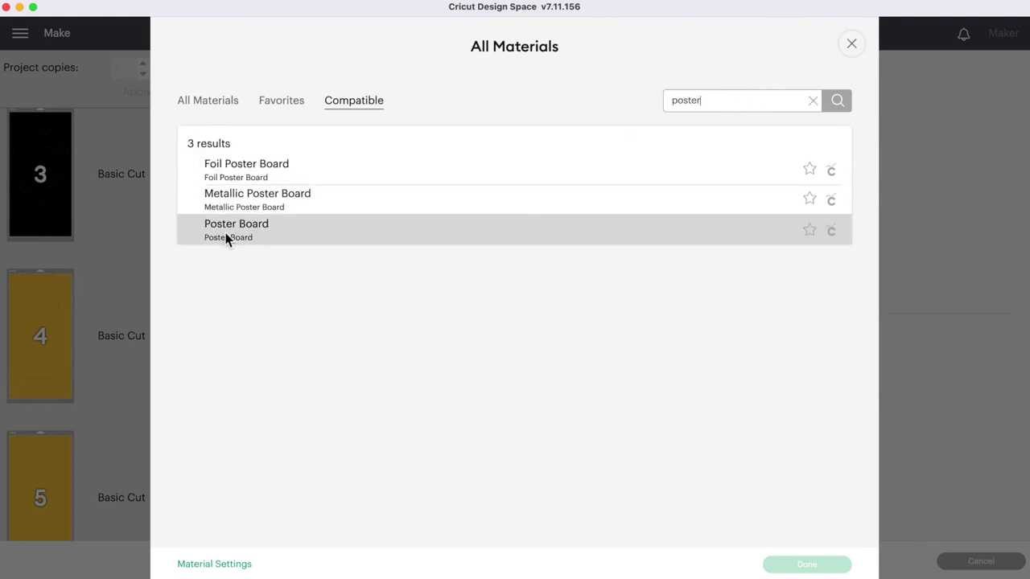
click(852, 44)
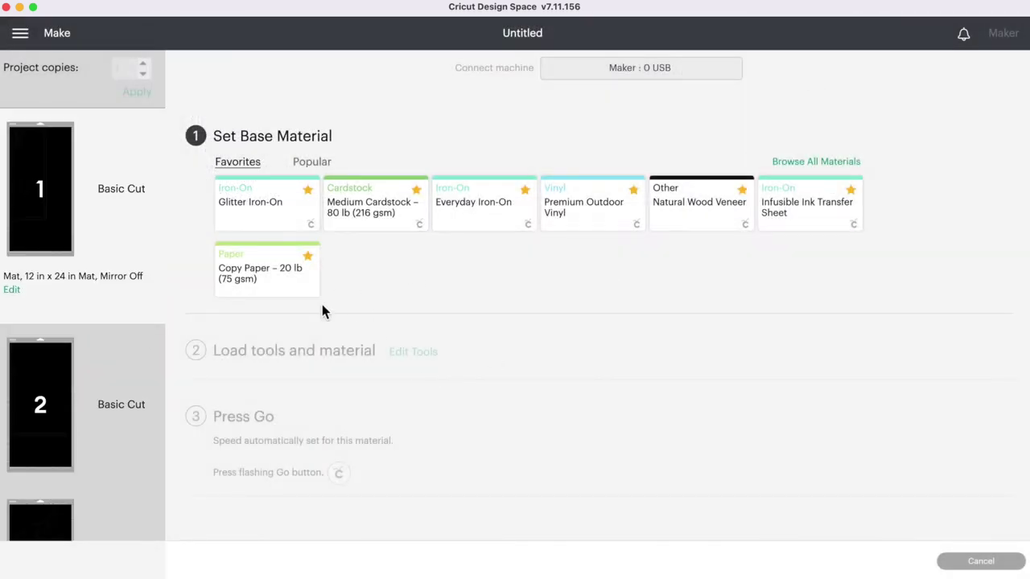
click(372, 234)
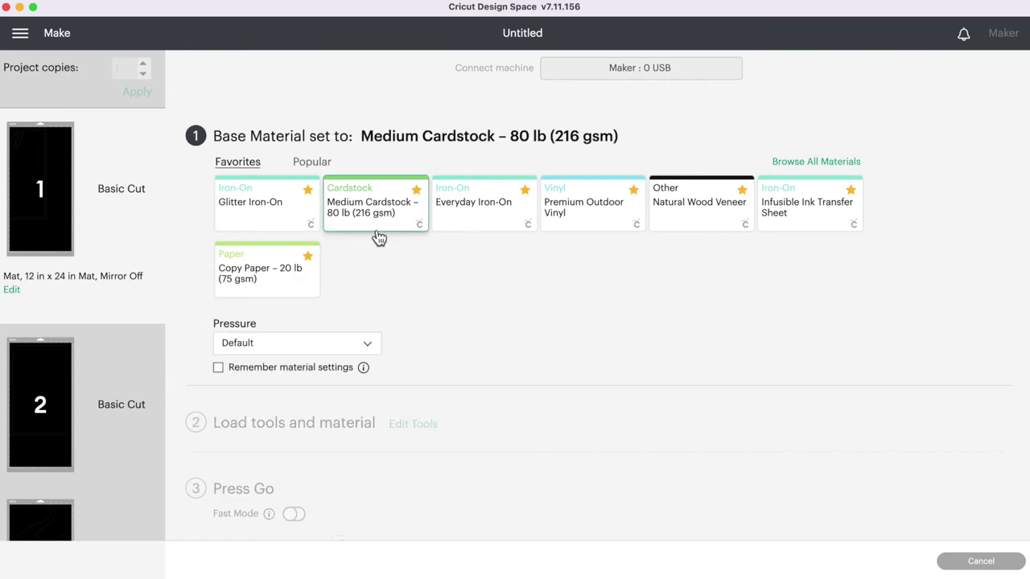